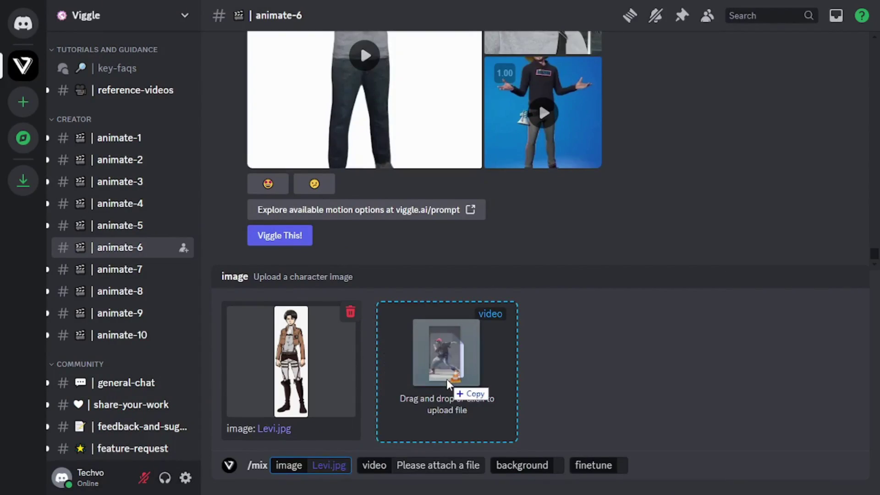
{"action": "left_click_drag", "start_coordinate": [446, 379], "coordinate": [447, 383]}
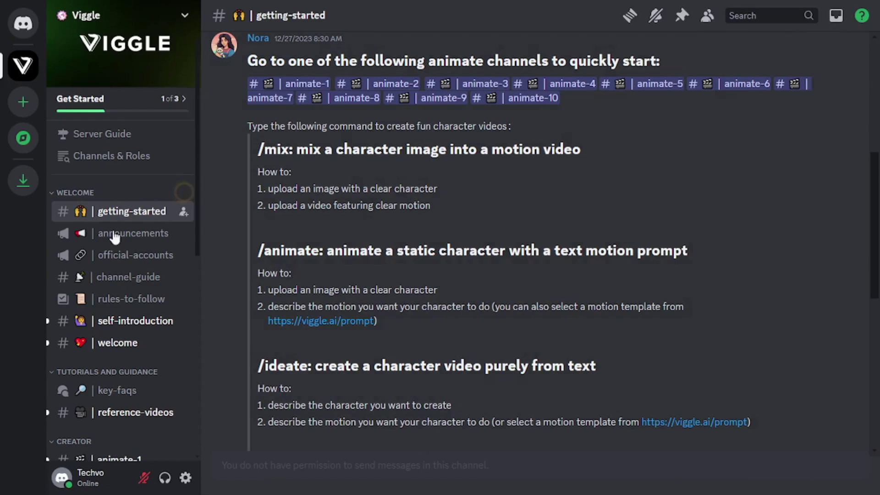
{"action": "scroll", "coordinate": [114, 236], "scroll_direction": "down", "scroll_amount": 7}
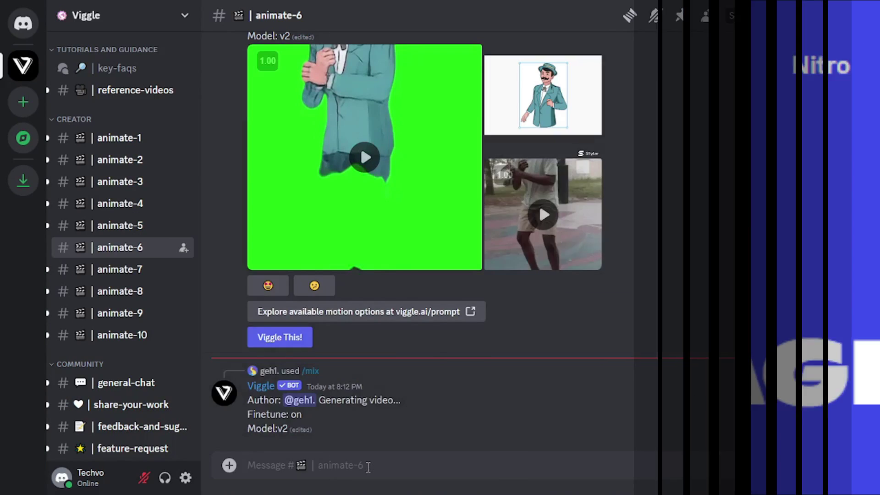
{"action": "type", "text": "/"}
{"action": "left_click", "coordinate": [328, 257]}
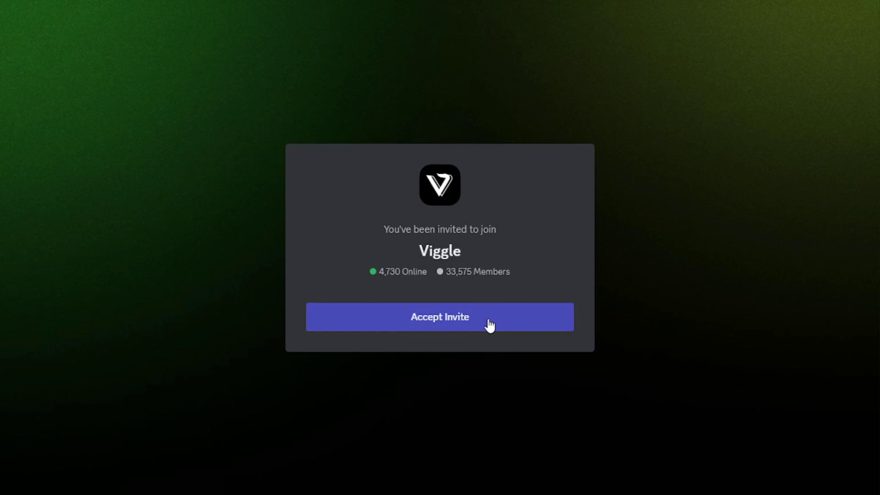
Accept the invite to the Viggle server and open its getting-started channel
{"action": "left_click", "coordinate": [490, 324]}
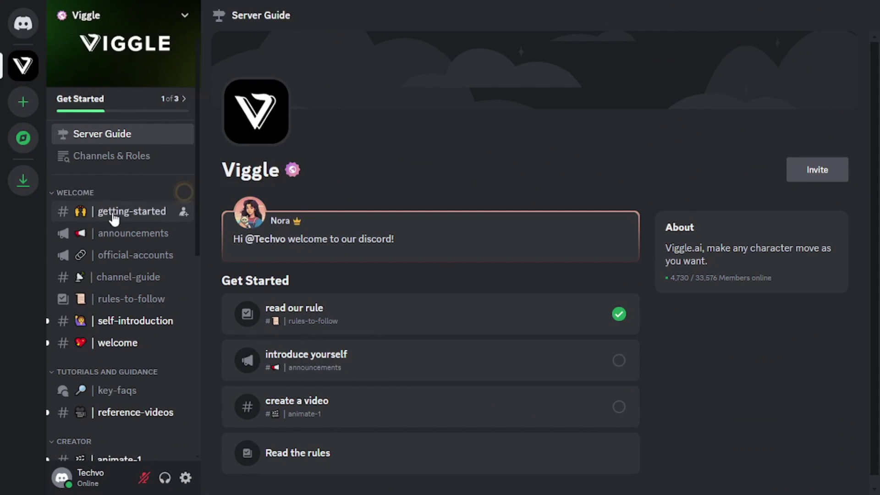
{"action": "scroll", "coordinate": [114, 219], "scroll_direction": "down", "scroll_amount": 8}
{"action": "scroll", "coordinate": [133, 247], "scroll_direction": "up", "scroll_amount": 8}
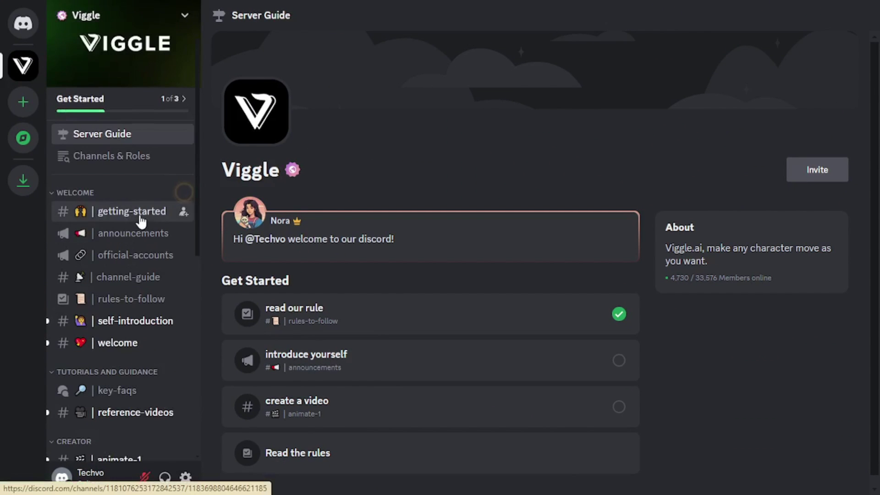
{"action": "left_click", "coordinate": [140, 222]}
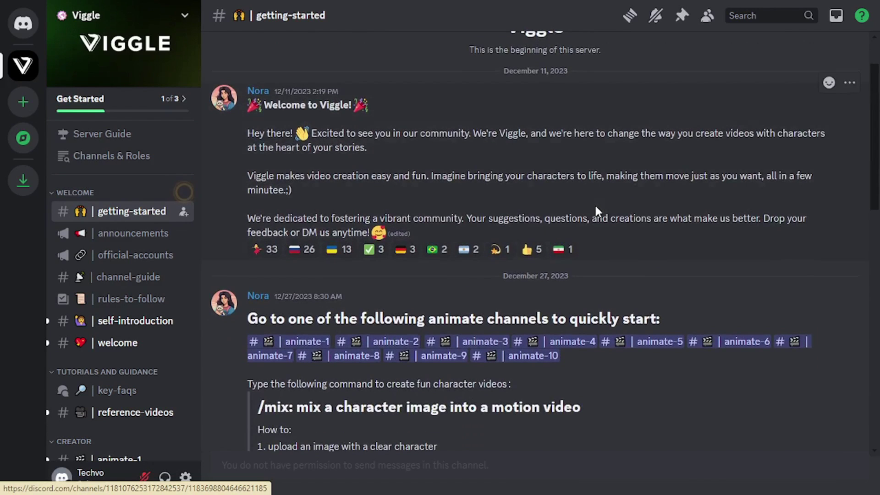
Review the character video commands and their instructions in the getting-started channel, from /mix through /stylize
{"action": "scroll", "coordinate": [596, 209], "scroll_direction": "down", "scroll_amount": 5}
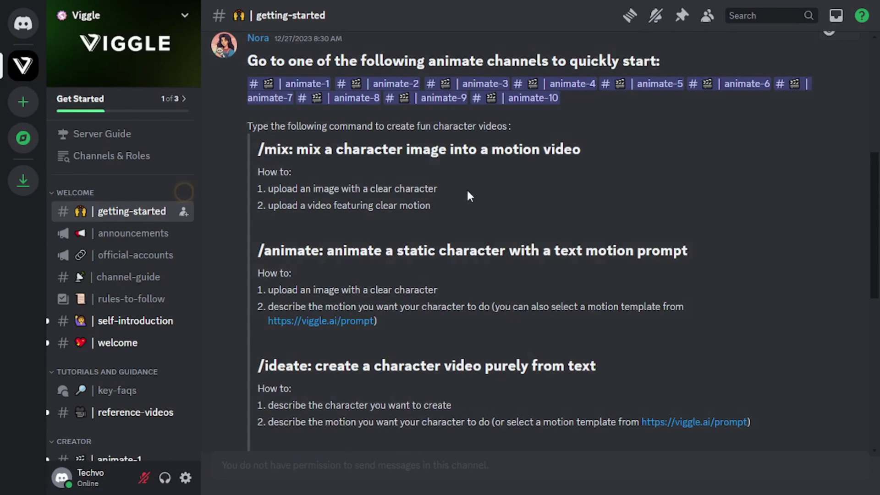
{"action": "double_click", "coordinate": [277, 149]}
{"action": "double_click", "coordinate": [302, 251]}
{"action": "scroll", "coordinate": [318, 235], "scroll_direction": "down", "scroll_amount": 2}
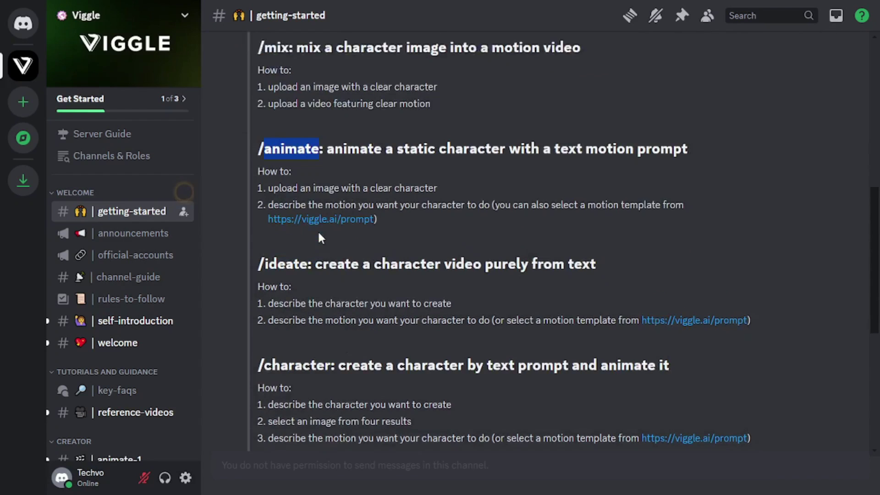
{"action": "double_click", "coordinate": [293, 235]}
{"action": "scroll", "coordinate": [294, 233], "scroll_direction": "down", "scroll_amount": 3}
{"action": "left_click", "coordinate": [294, 224]}
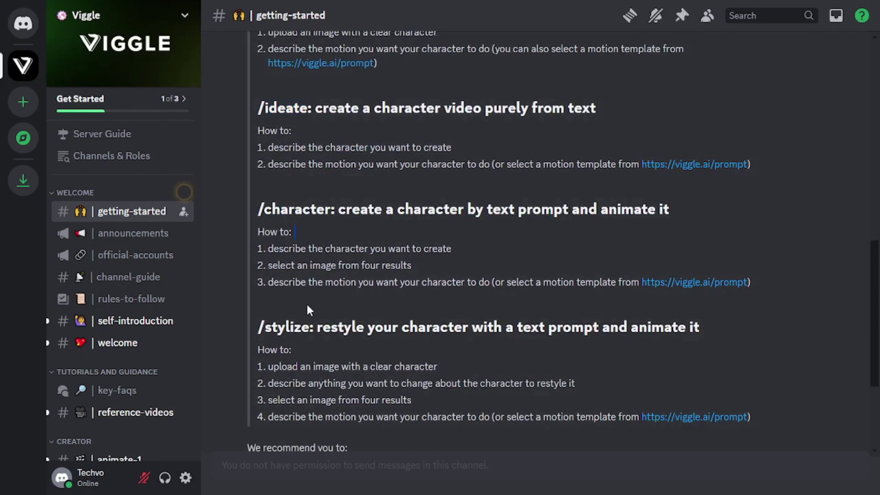
{"action": "double_click", "coordinate": [288, 326]}
{"action": "scroll", "coordinate": [321, 223], "scroll_direction": "up", "scroll_amount": 7}
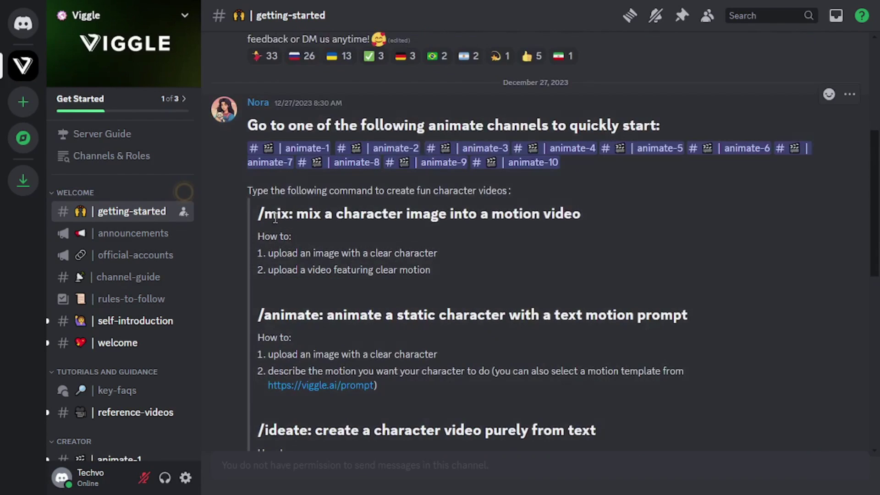
{"action": "double_click", "coordinate": [287, 314]}
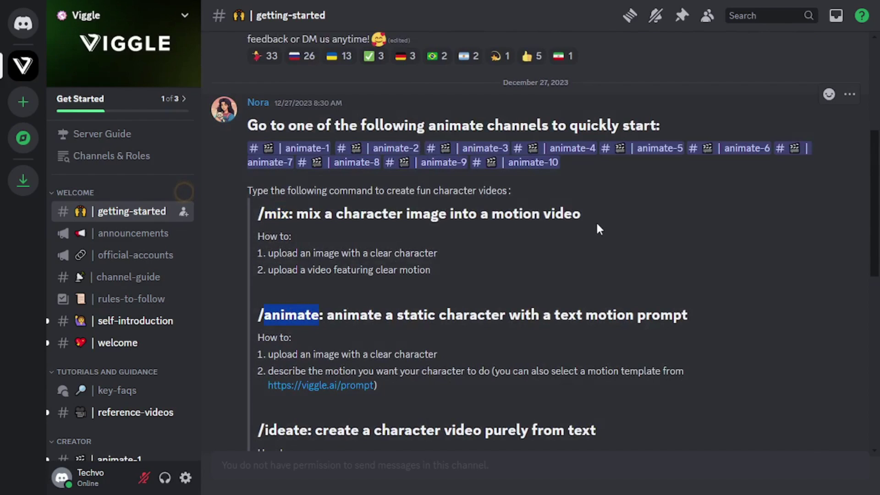
{"action": "left_click_drag", "start_coordinate": [594, 219], "coordinate": [497, 220]}
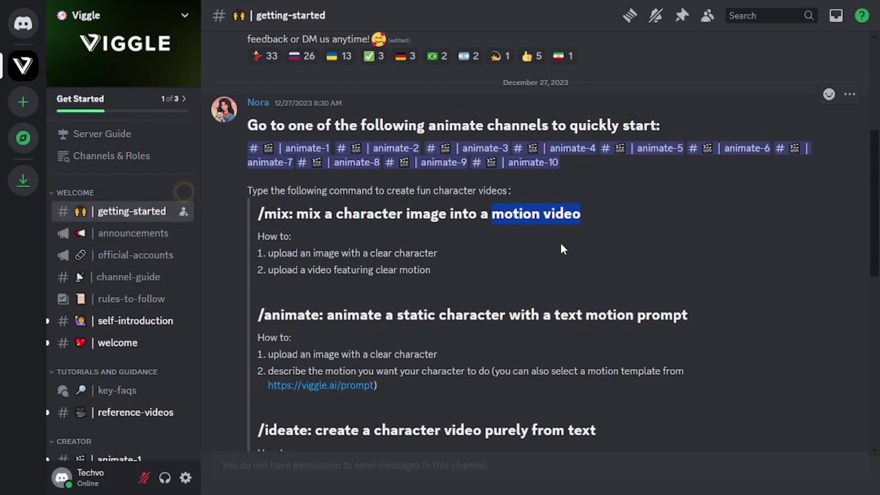
{"action": "scroll", "coordinate": [529, 241], "scroll_direction": "down", "scroll_amount": 8}
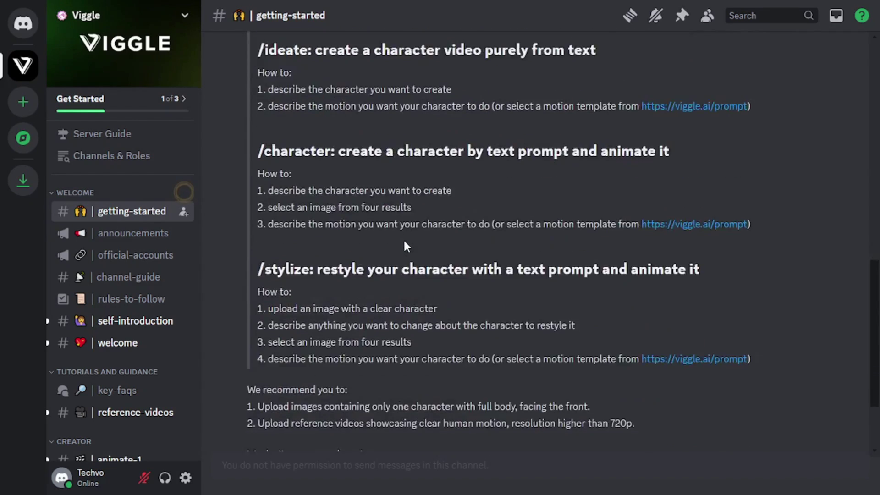
{"action": "scroll", "coordinate": [403, 238], "scroll_direction": "up", "scroll_amount": 7}
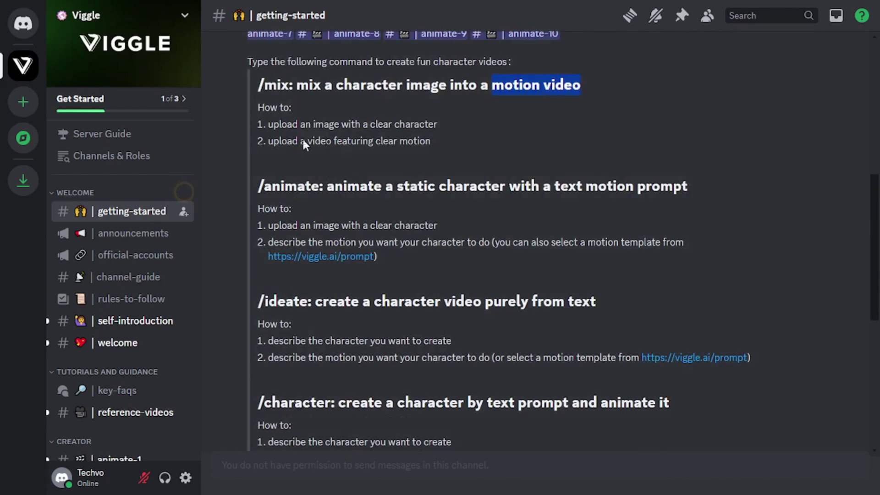
Read the /mix instructions on what kind of character image and motion video to upload
{"action": "left_click_drag", "start_coordinate": [258, 85], "coordinate": [299, 125]}
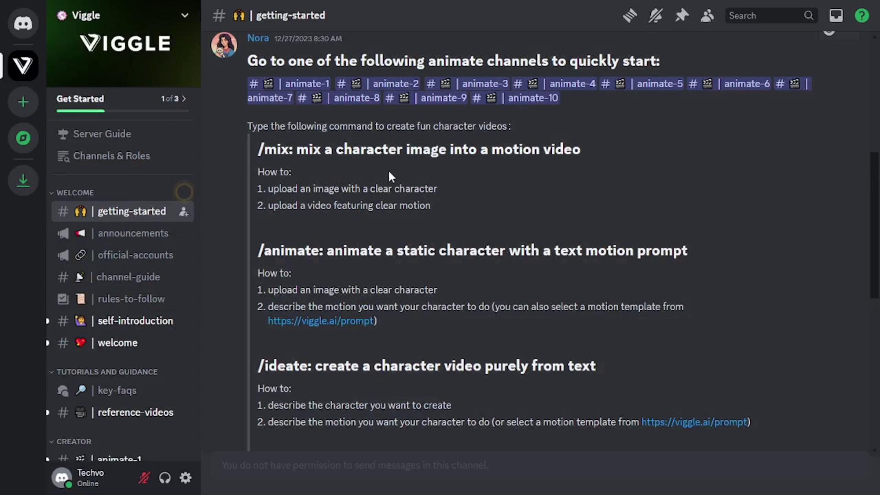
{"action": "left_click_drag", "start_coordinate": [439, 189], "coordinate": [371, 188]}
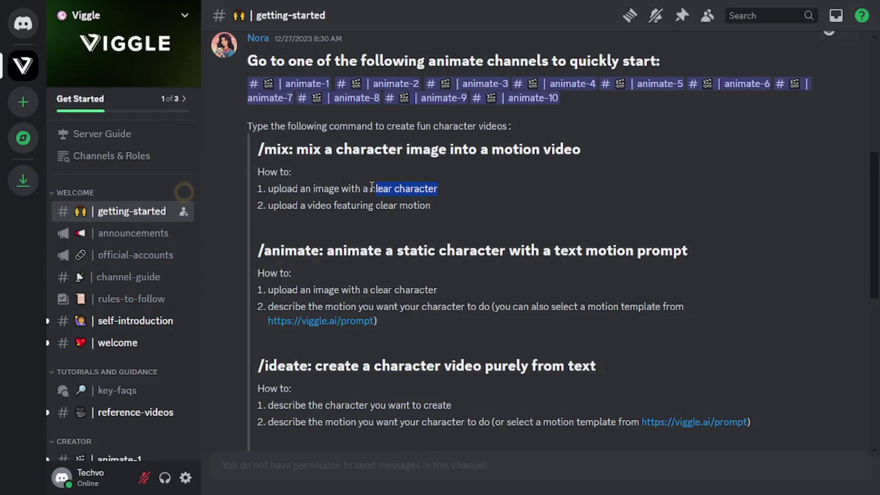
{"action": "left_click_drag", "start_coordinate": [431, 208], "coordinate": [375, 206]}
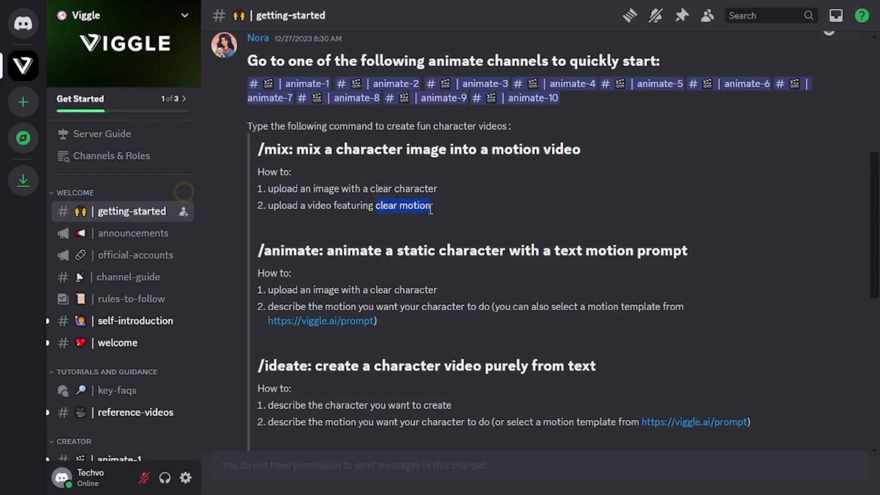
{"action": "left_click_drag", "start_coordinate": [433, 206], "coordinate": [338, 206]}
{"action": "left_click_drag", "start_coordinate": [437, 189], "coordinate": [351, 189]}
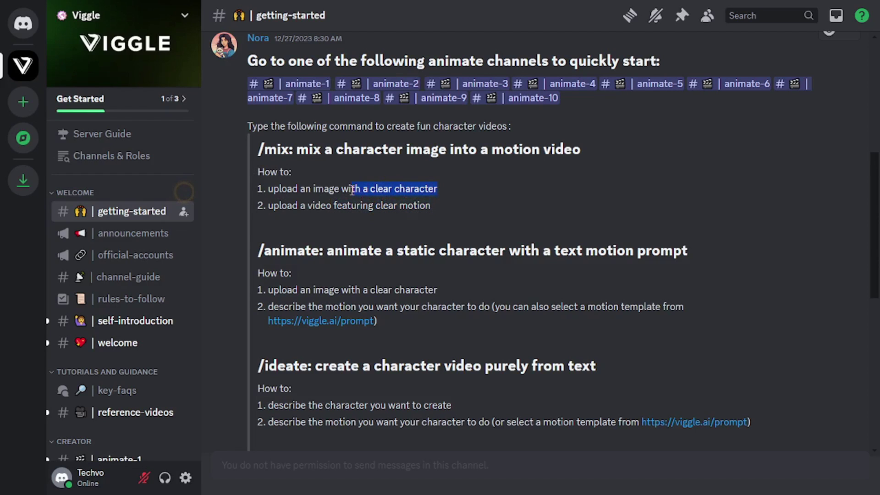
{"action": "left_click", "coordinate": [444, 207]}
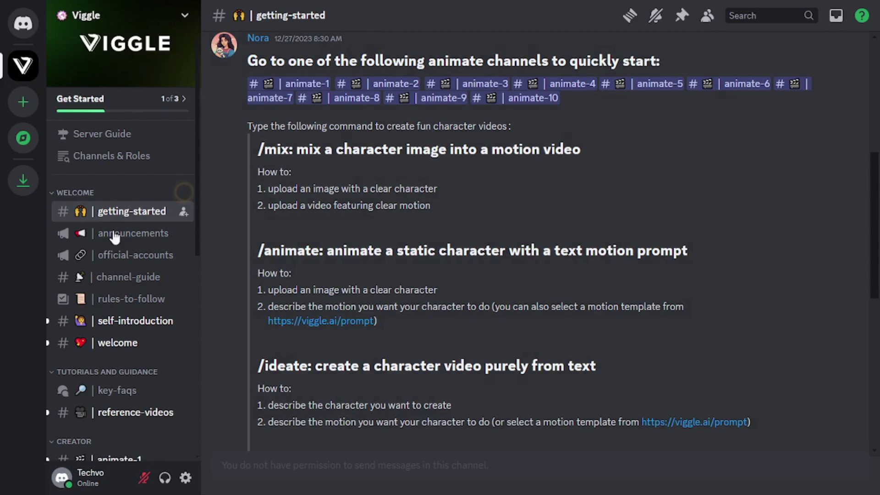
In the animate-6 channel, start the /mix command with Levi.jpg as the image and Hip hop dance basic teaching.mp4 as the video
{"action": "scroll", "coordinate": [126, 265], "scroll_direction": "down", "scroll_amount": 2}
{"action": "scroll", "coordinate": [128, 281], "scroll_direction": "down", "scroll_amount": 5}
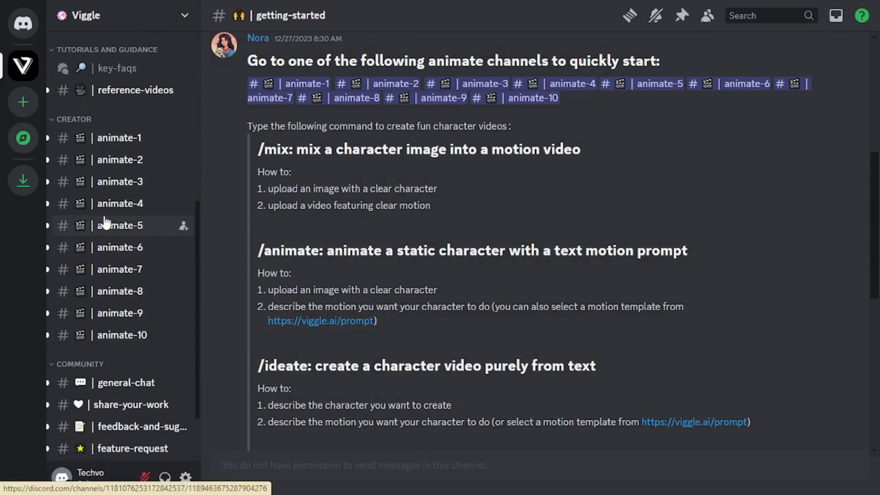
{"action": "left_click", "coordinate": [117, 248]}
{"action": "type", "text": "/"}
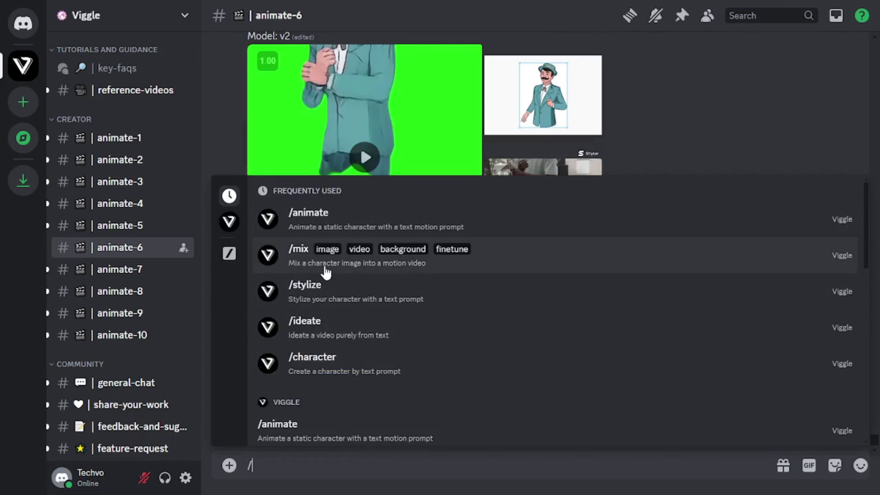
{"action": "left_click", "coordinate": [298, 268]}
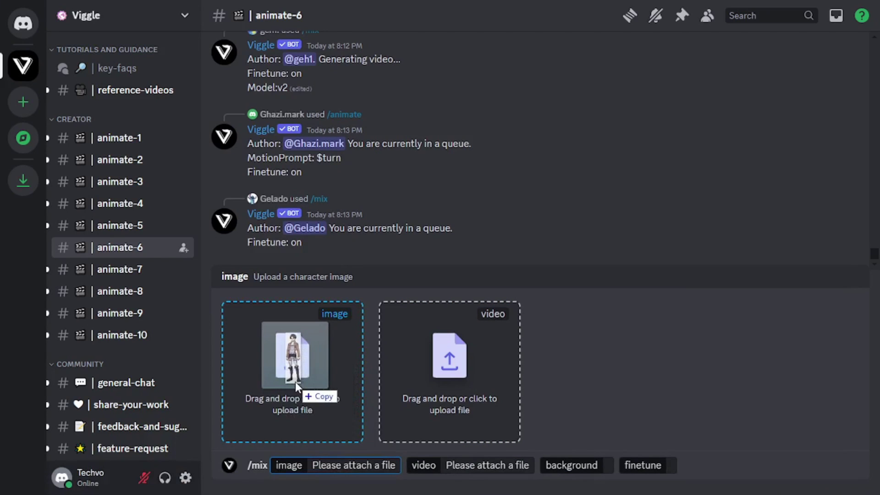
{"action": "left_click_drag", "start_coordinate": [295, 381], "coordinate": [295, 379]}
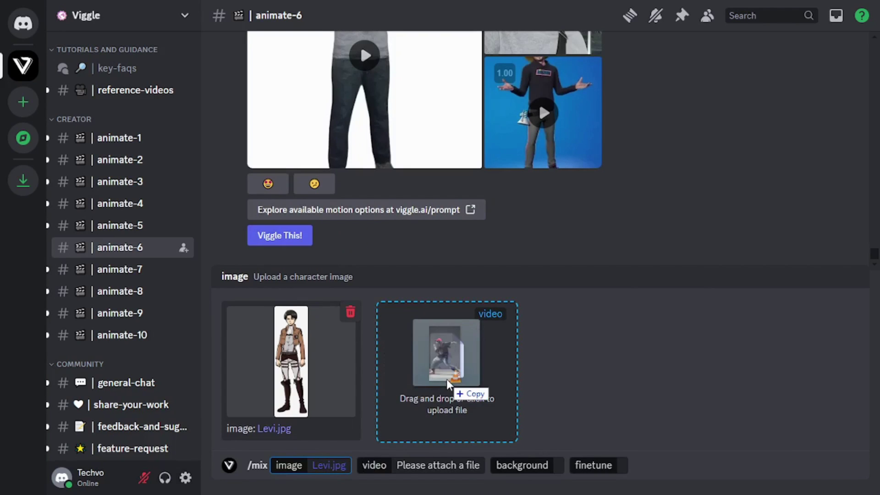
{"action": "left_click_drag", "start_coordinate": [446, 378], "coordinate": [447, 378]}
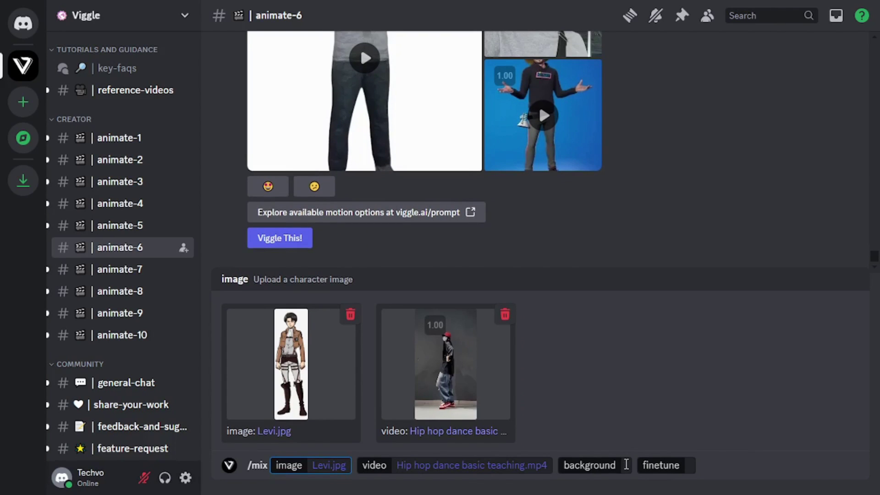
Set the /mix command's background option to Green and its finetune option to On
{"action": "left_click", "coordinate": [626, 464]}
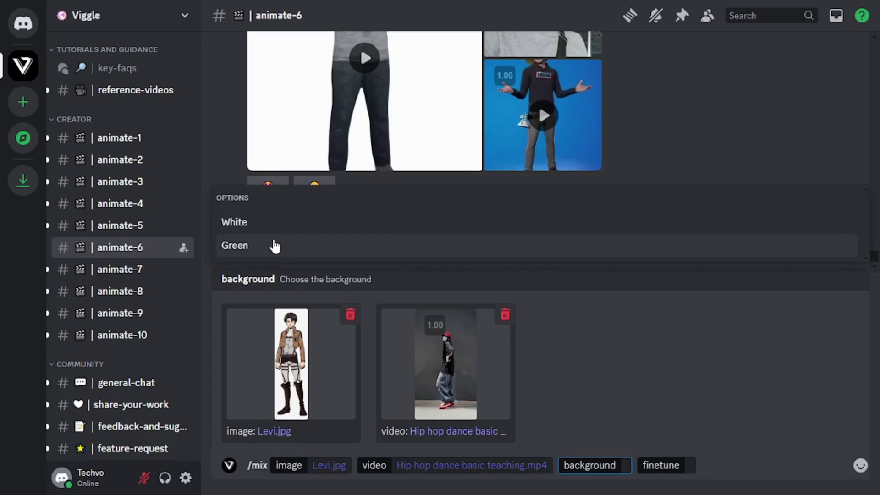
{"action": "left_click", "coordinate": [283, 251]}
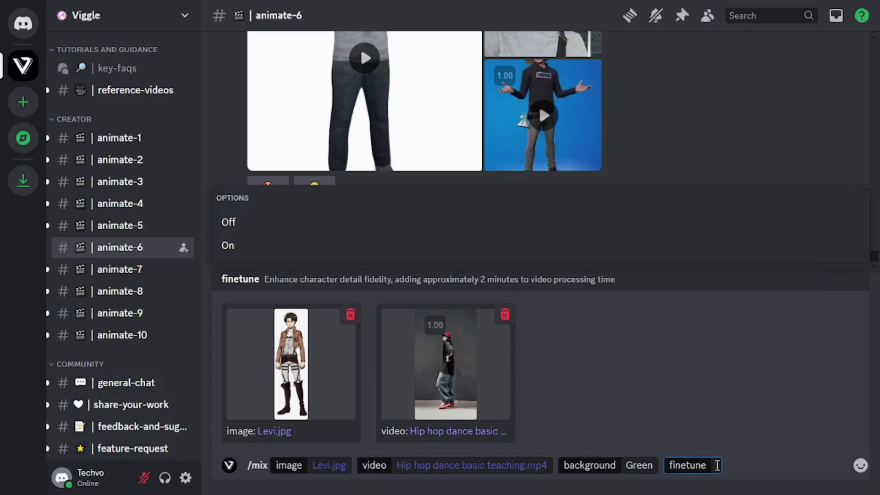
{"action": "left_click", "coordinate": [293, 254]}
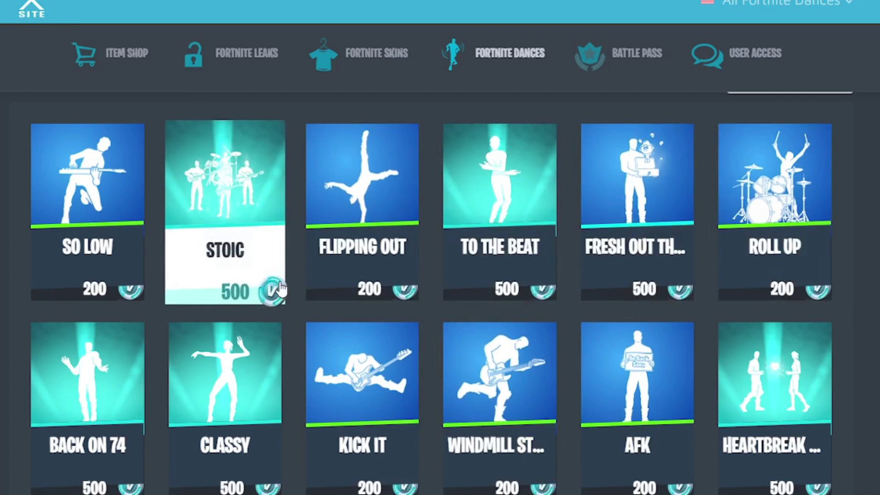
On the Fortnite dances website, open the Popular Vibe dance page and pause its preview video
{"action": "scroll", "coordinate": [281, 288], "scroll_direction": "down", "scroll_amount": 5}
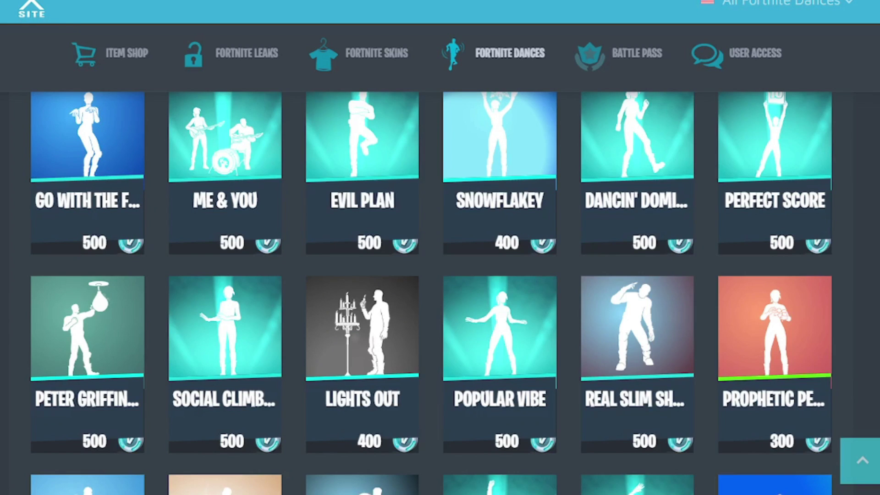
{"action": "left_click", "coordinate": [495, 339]}
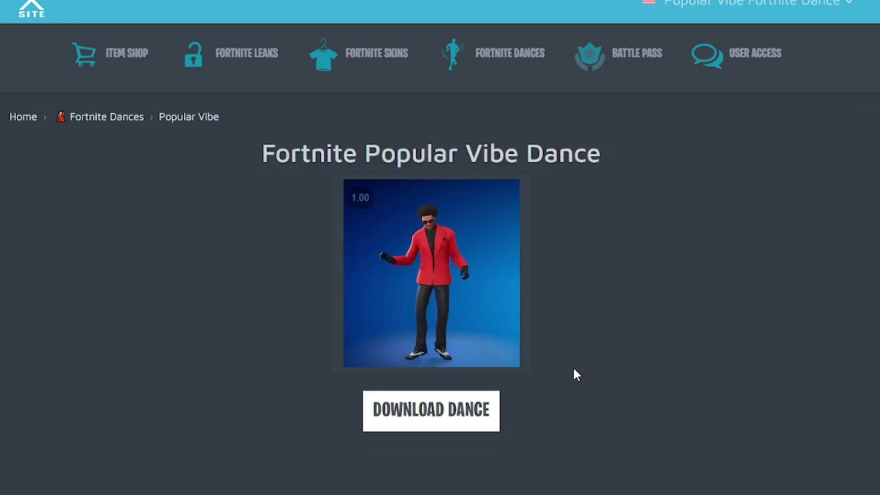
{"action": "mouse_move", "coordinate": [436, 334]}
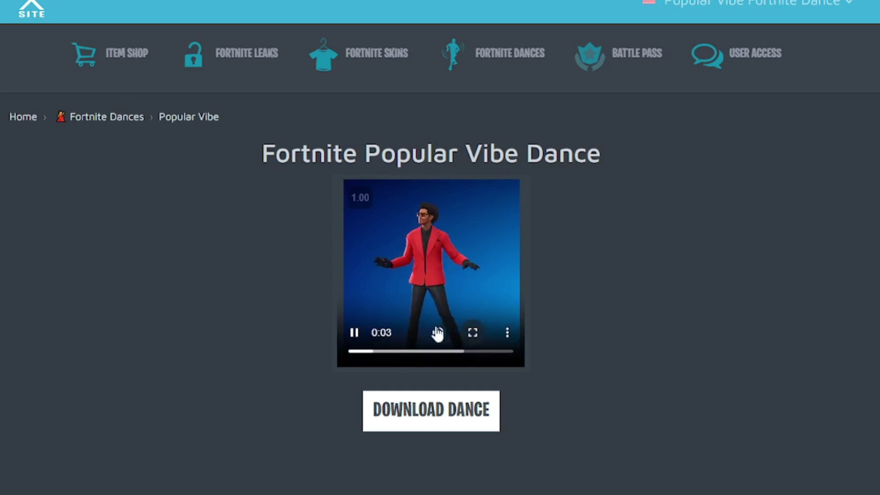
{"action": "left_click", "coordinate": [355, 333]}
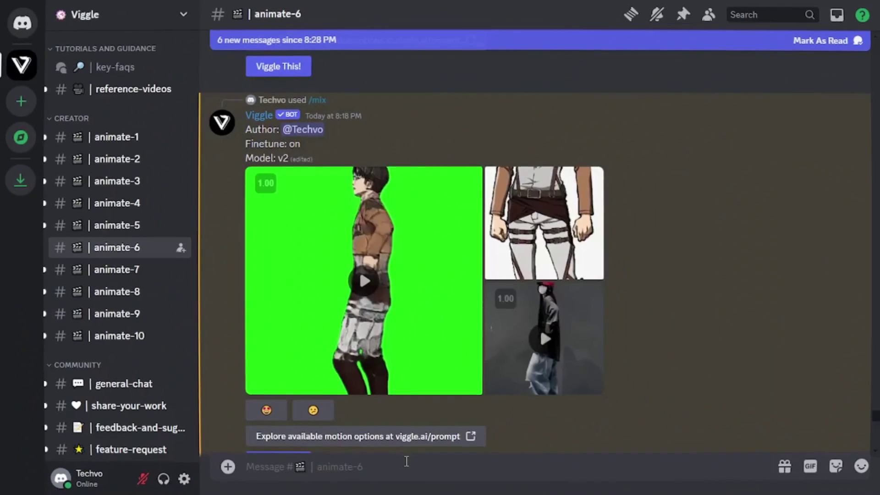
Back in Discord's animate-6 channel, prepare a /mix command with ibrahimovic.jpg as image, popular-vibe.mp4 as video and a White background
{"action": "type", "text": "/"}
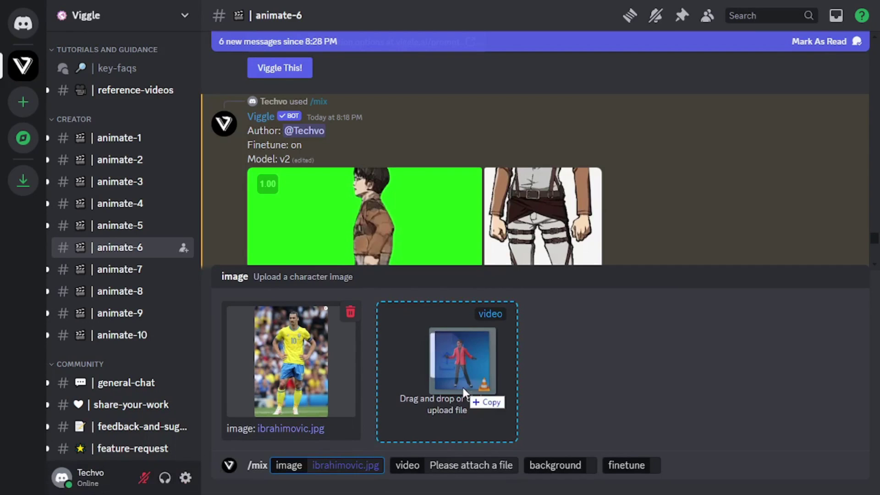
{"action": "left_click_drag", "start_coordinate": [463, 387], "coordinate": [462, 386]}
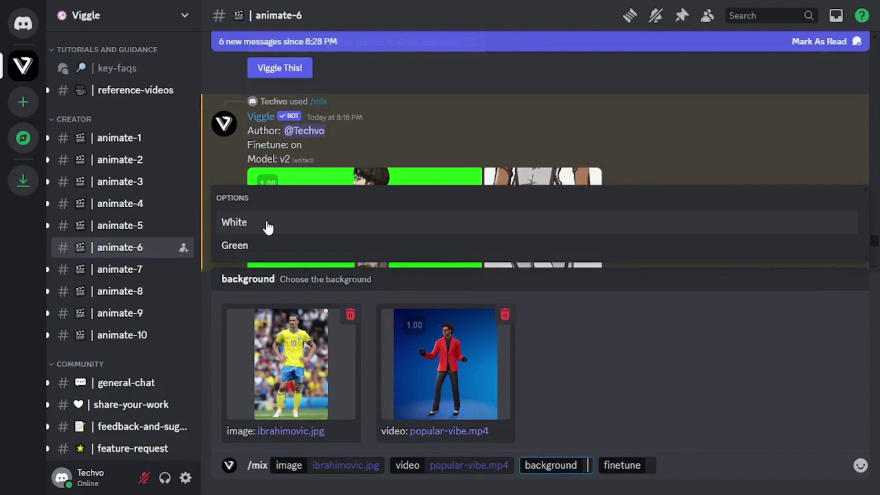
{"action": "left_click", "coordinate": [268, 223]}
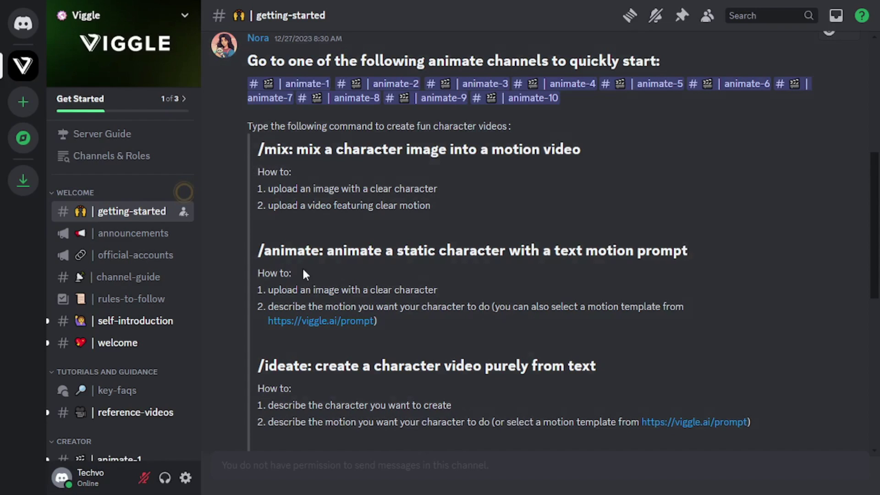
Examine the getting-started instructions for /animate, including its text motion prompt and motion template link, and compare them with /mix
{"action": "double_click", "coordinate": [301, 258]}
{"action": "left_click_drag", "start_coordinate": [701, 250], "coordinate": [552, 252]}
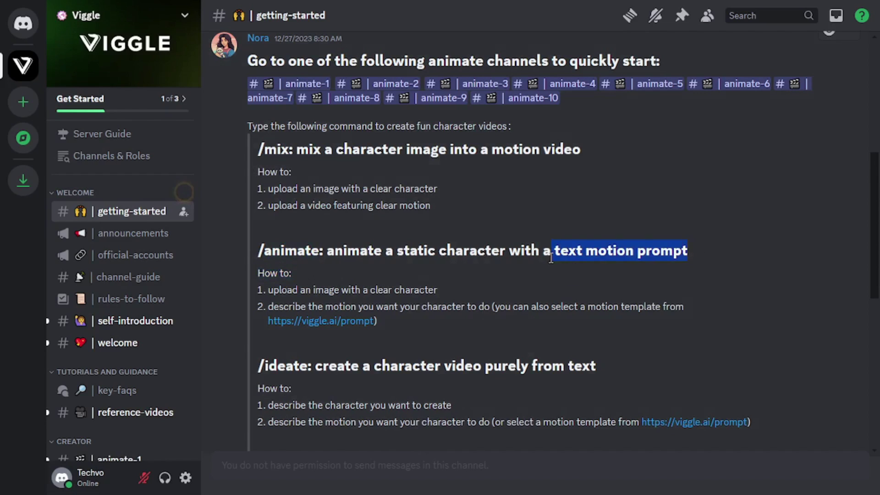
{"action": "left_click_drag", "start_coordinate": [581, 154], "coordinate": [493, 155]}
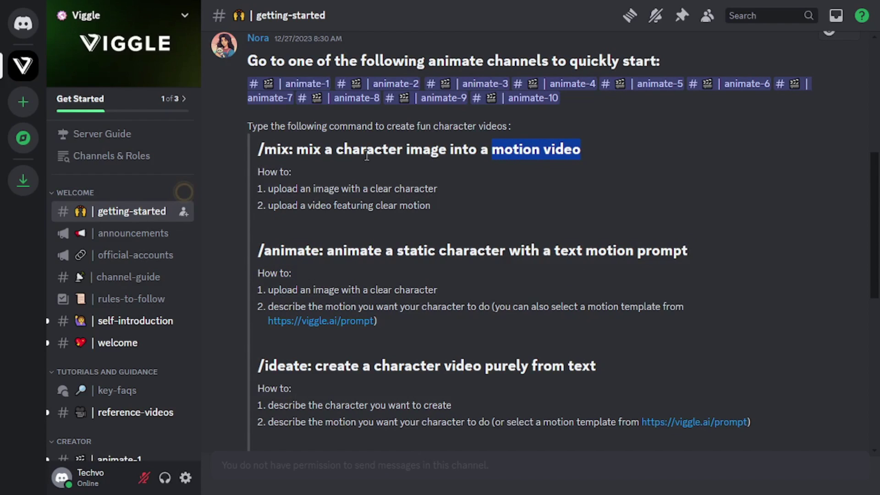
{"action": "double_click", "coordinate": [277, 149]}
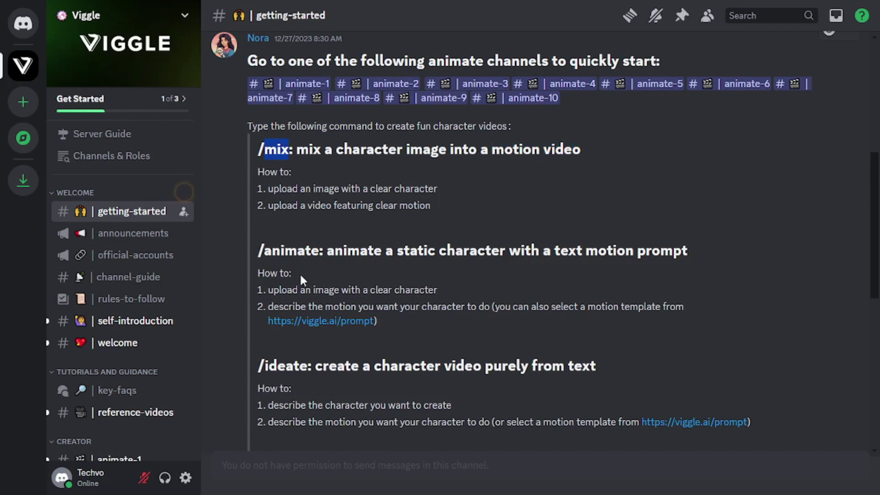
{"action": "left_click_drag", "start_coordinate": [444, 289], "coordinate": [280, 290]}
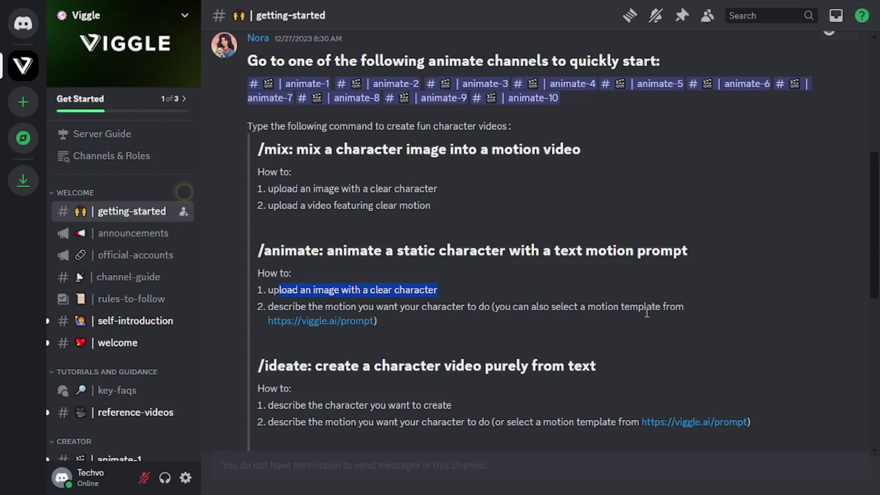
{"action": "left_click_drag", "start_coordinate": [660, 307], "coordinate": [587, 308]}
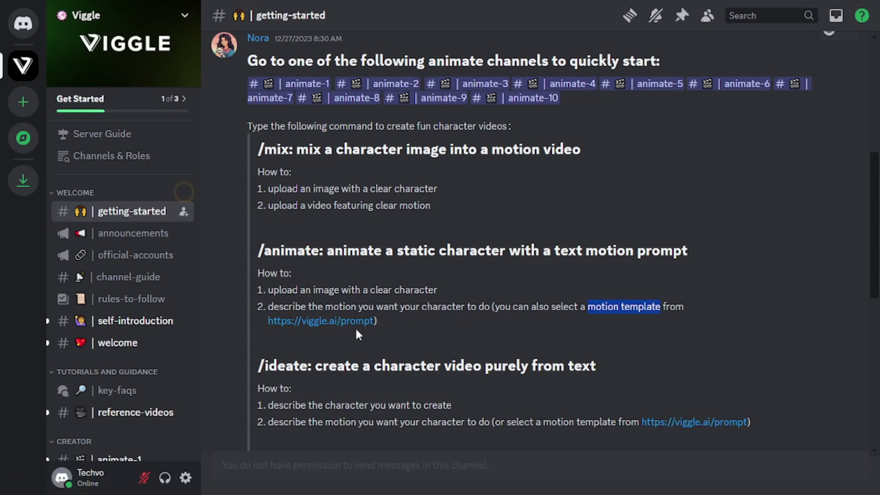
{"action": "left_click_drag", "start_coordinate": [381, 321], "coordinate": [268, 320]}
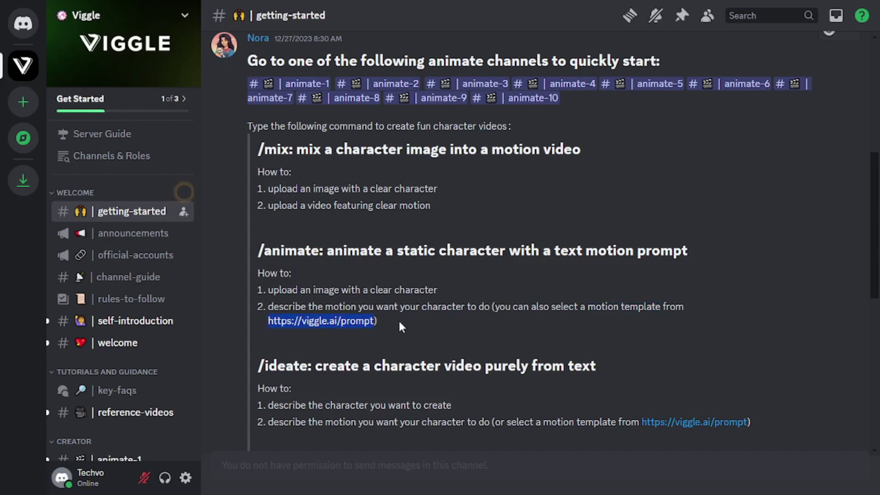
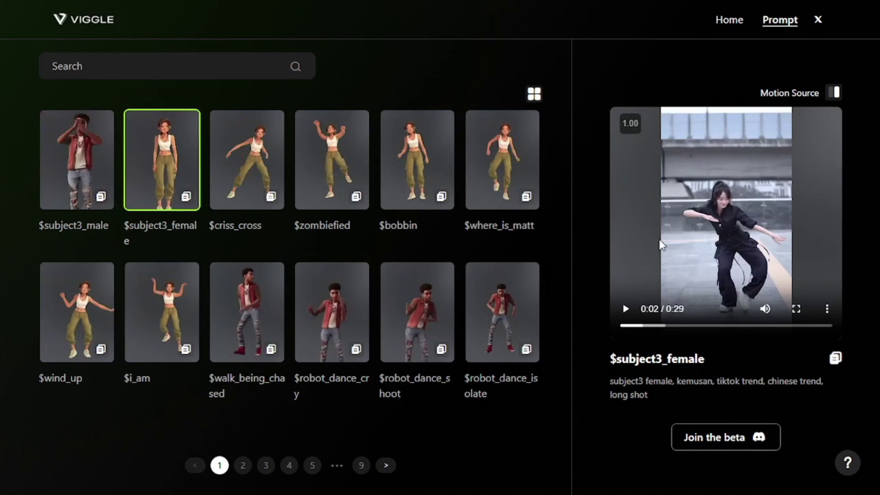
Copy the $subject3_female motion template and prepare an /animate command in Discord's animate-6 channel with it and Keanu_Reeves_from_Cyberpunk.webp as image
{"action": "left_click", "coordinate": [186, 198]}
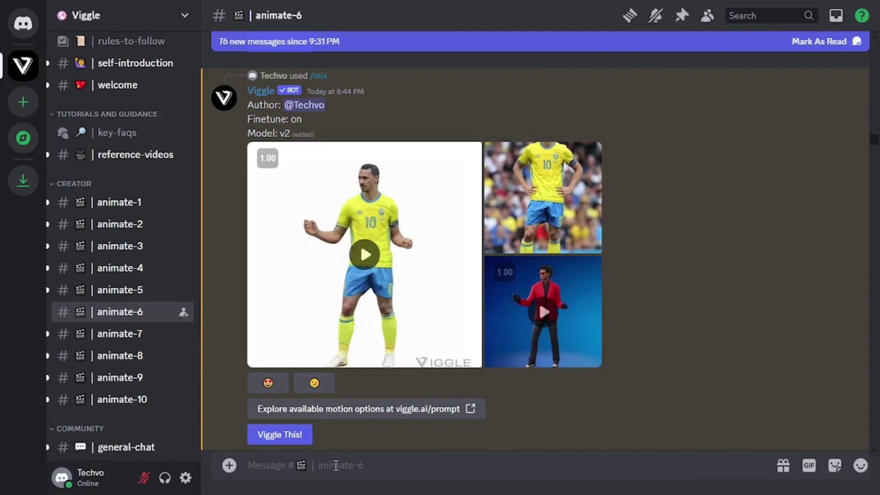
{"action": "type", "text": "/"}
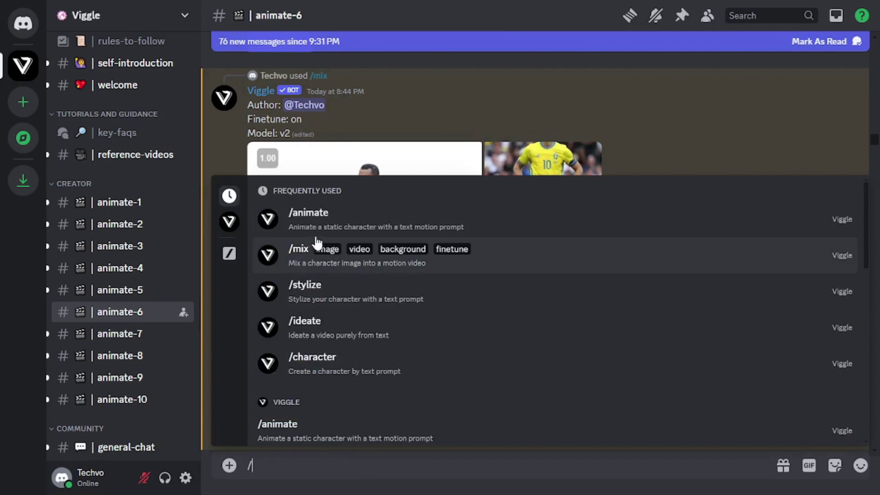
{"action": "left_click", "coordinate": [344, 216]}
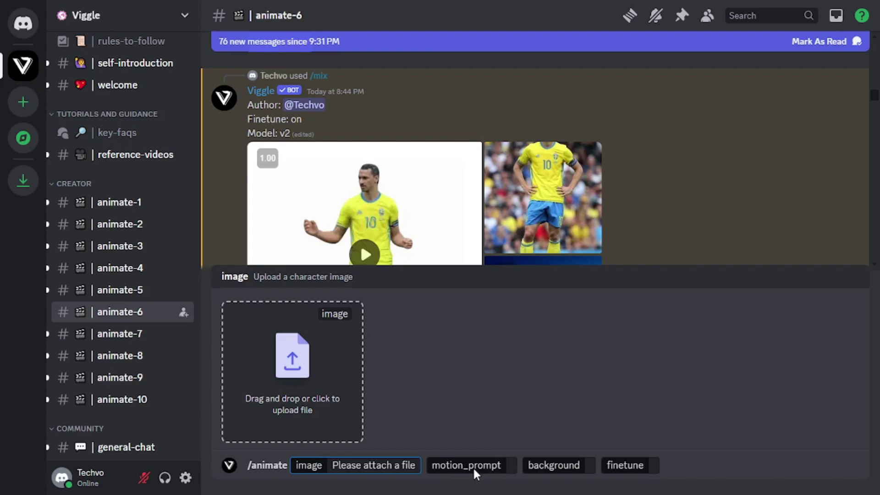
{"action": "left_click", "coordinate": [499, 466]}
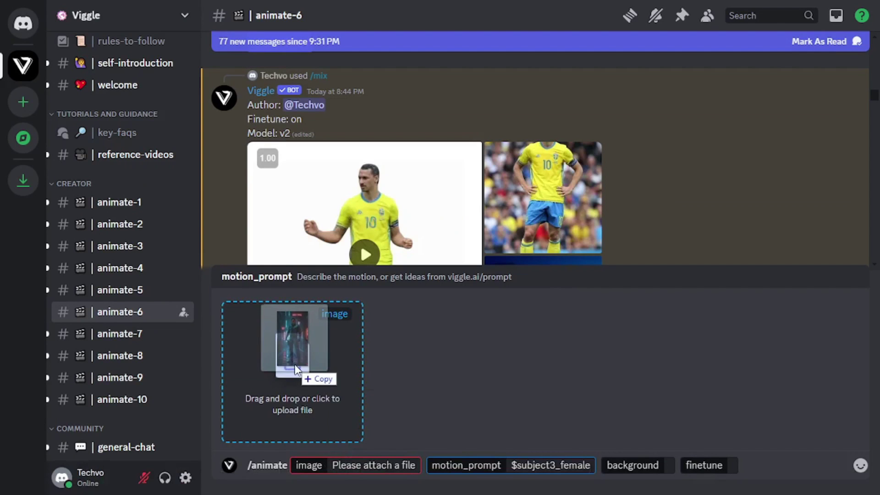
{"action": "left_click_drag", "start_coordinate": [317, 376], "coordinate": [316, 374]}
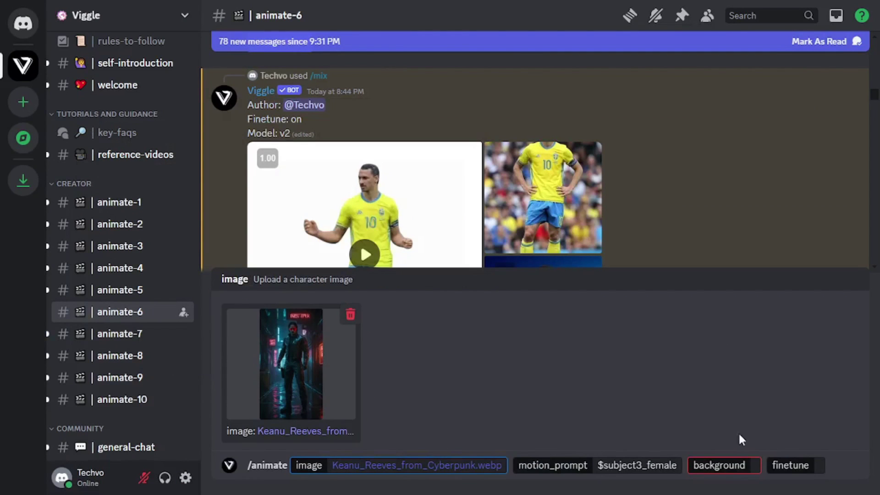
Set the /animate command's background to From template and finetune to On, and send it
{"action": "left_click", "coordinate": [746, 465]}
{"action": "left_click", "coordinate": [340, 249]}
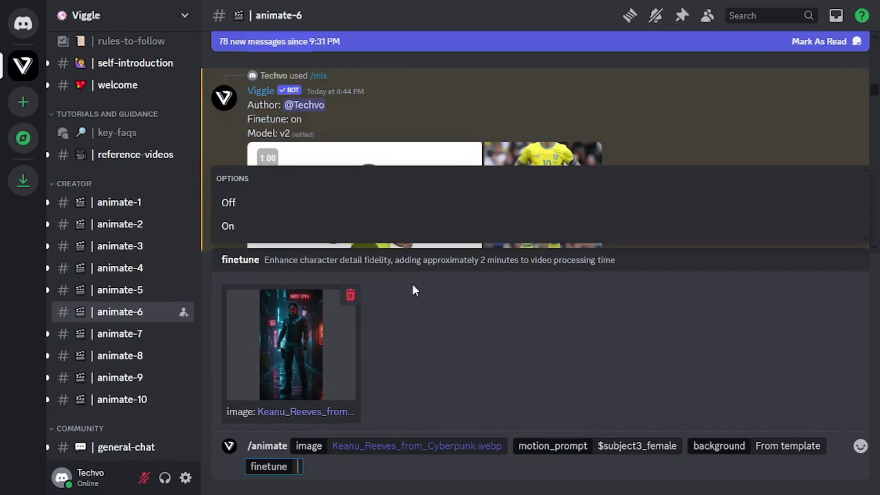
{"action": "left_click", "coordinate": [326, 225]}
{"action": "key", "text": "Return"}
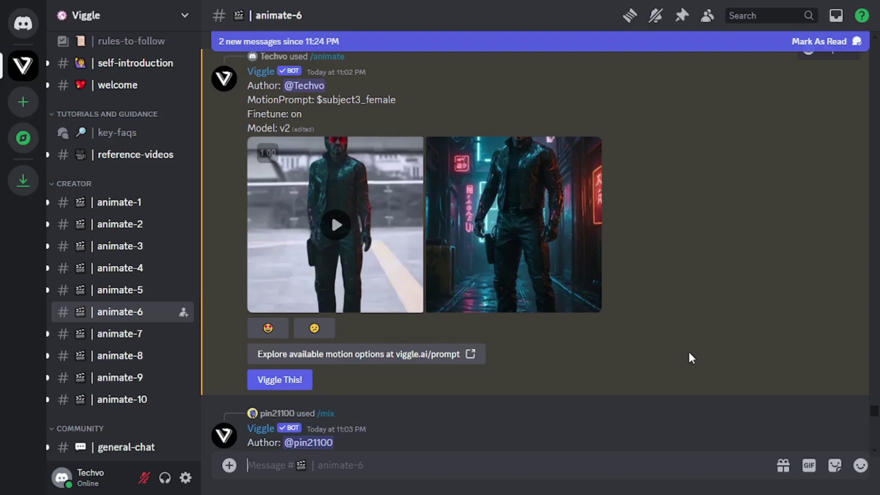
Run /animate on Keanu_Reeves_from_Cyberpunk.webp with the motion prompt "do a backflip", a White background and finetune On, and play the generated video
{"action": "type", "text": "/a"}
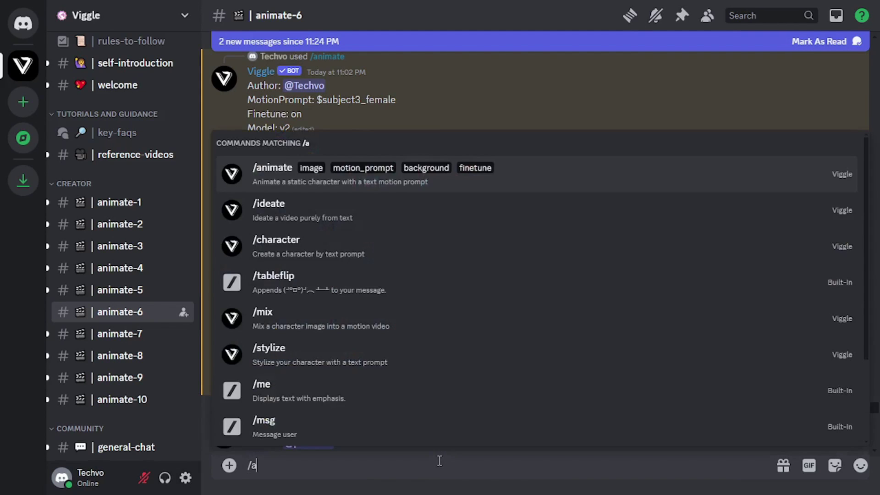
{"action": "key", "text": "Return"}
{"action": "left_click_drag", "start_coordinate": [436, 462], "coordinate": [309, 381]}
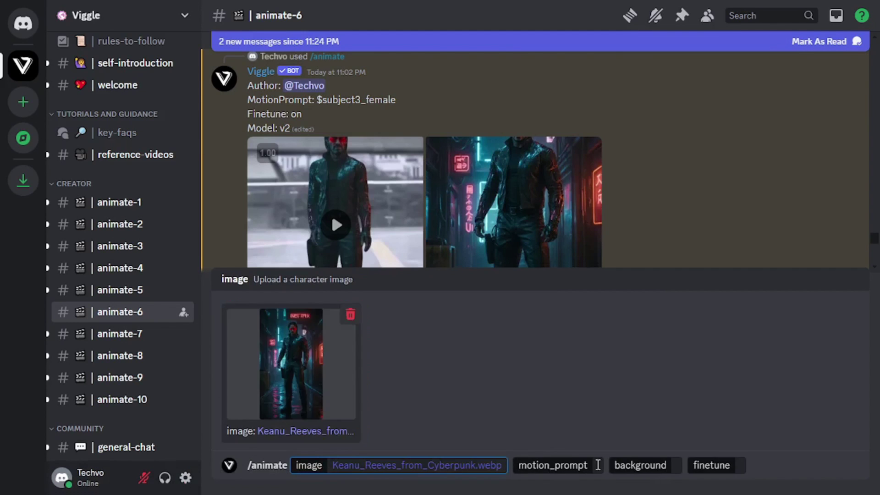
{"action": "type", "text": "do a backflip"}
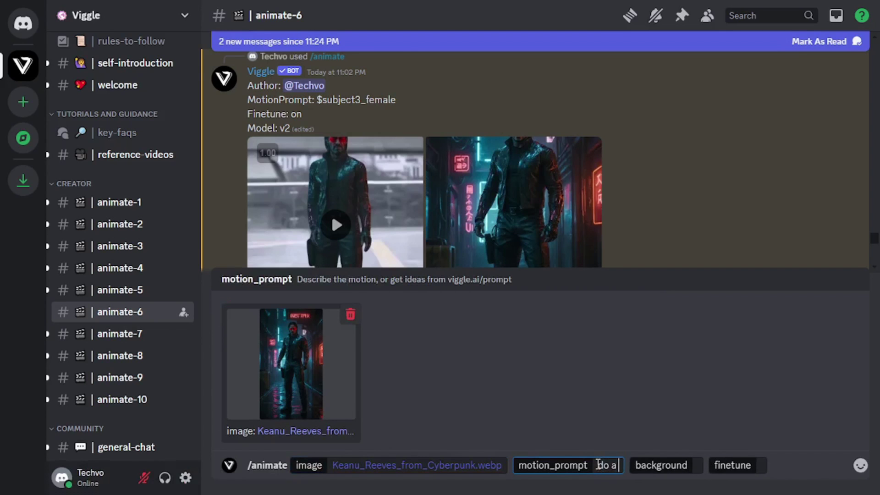
{"action": "key", "text": "Tab"}
{"action": "left_click", "coordinate": [257, 199]}
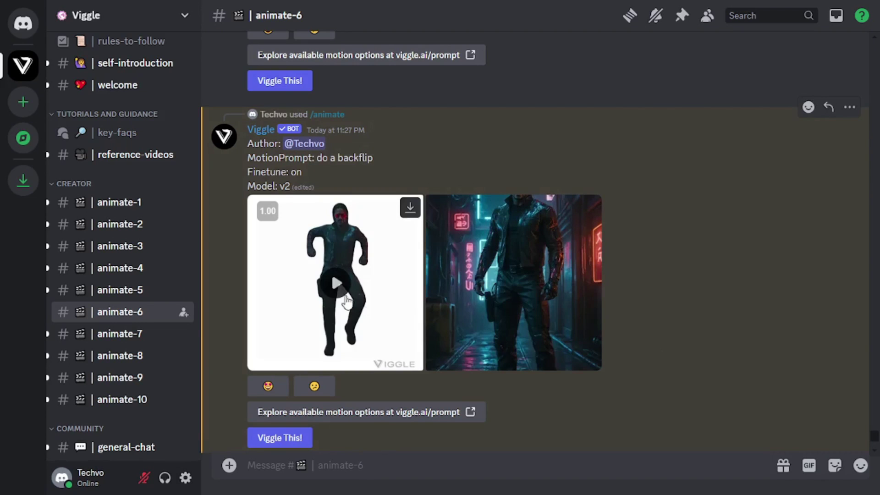
{"action": "left_click", "coordinate": [340, 289]}
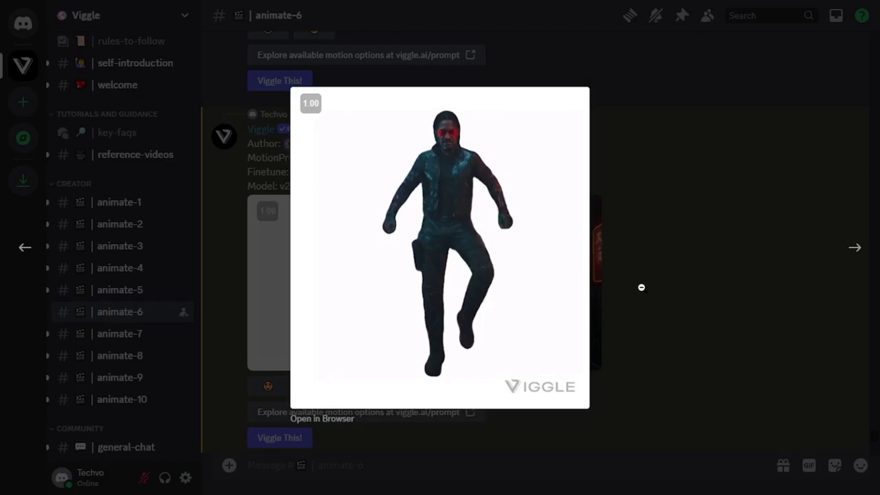
{"action": "left_click", "coordinate": [655, 306]}
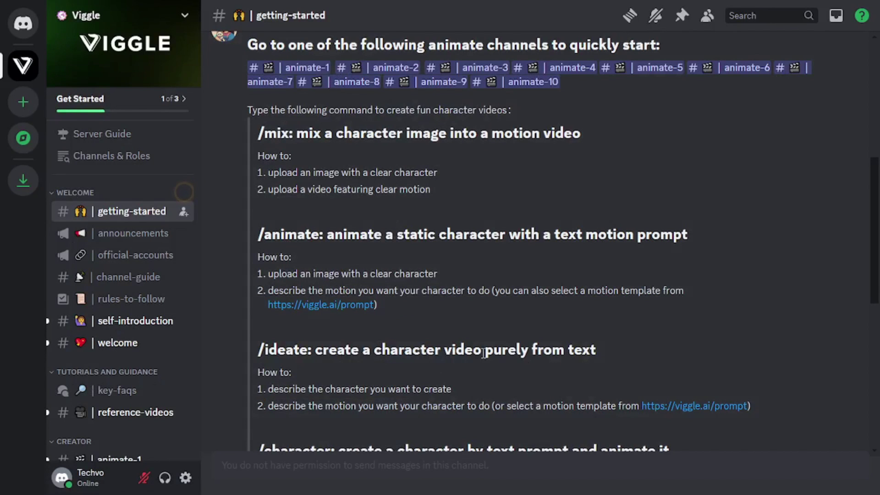
From the /ideate instructions in getting-started, open the Viggle prompt library and copy the $bhangra_boogie motion template
{"action": "left_click_drag", "start_coordinate": [598, 355], "coordinate": [571, 356]}
{"action": "left_click", "coordinate": [717, 406]}
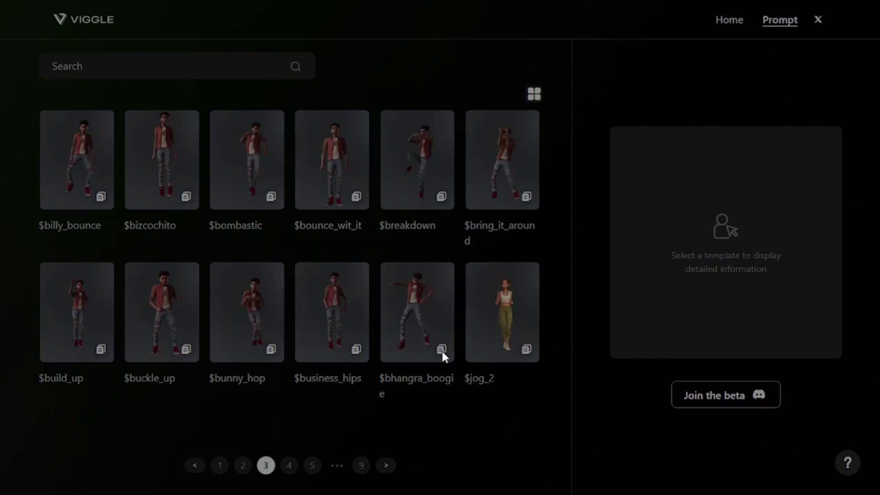
{"action": "left_click", "coordinate": [441, 349]}
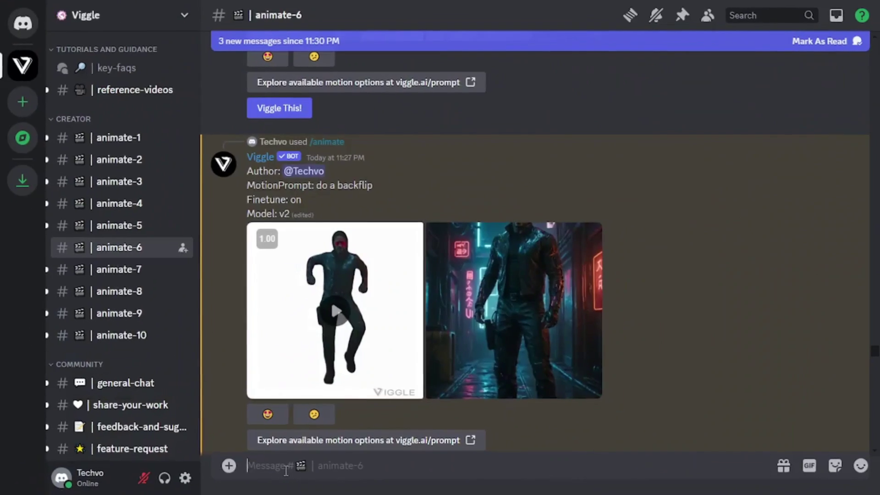
In Discord's animate-6 channel, prepare an /ideate command with motion prompt $bhangra_boogie and image prompt "hitman with mustache"
{"action": "type", "text": "/ideate"}
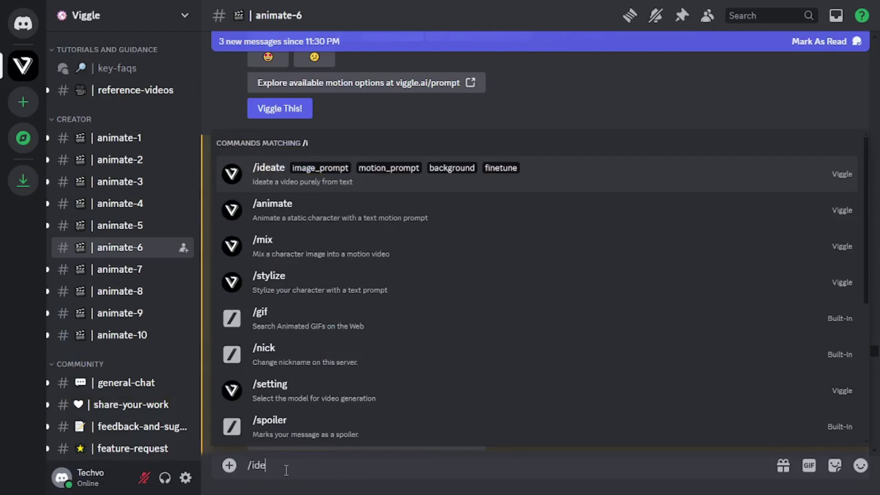
{"action": "key", "text": "Tab"}
{"action": "left_click", "coordinate": [457, 465]}
{"action": "key", "text": "ctrl+v"}
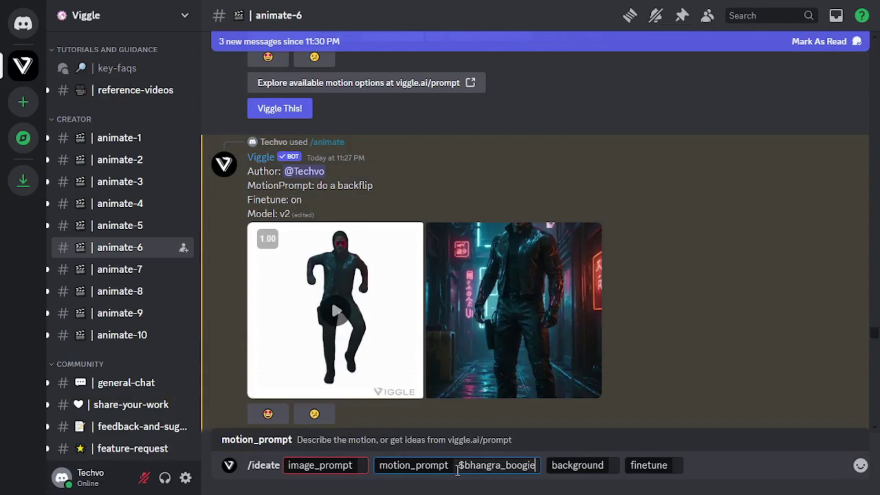
{"action": "left_click", "coordinate": [362, 461]}
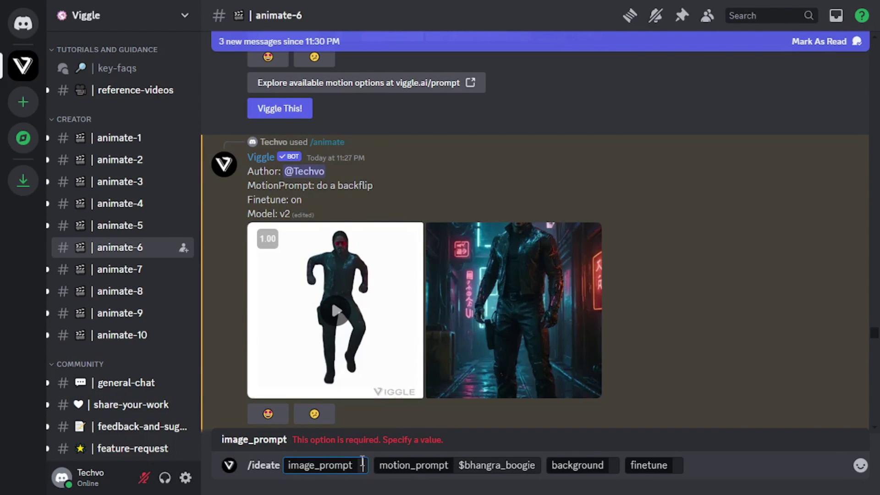
{"action": "type", "text": "hitman with must"}
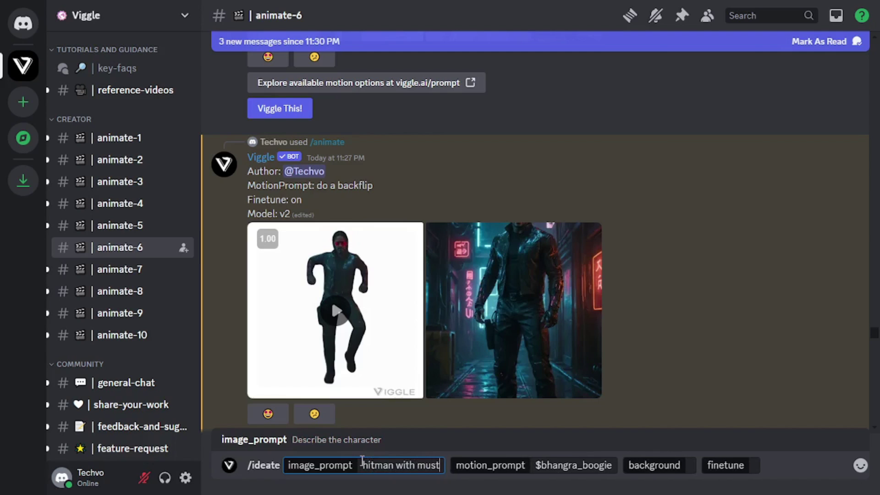
{"action": "type", "text": "ache"}
Send the /ideate command with a Green background and finetune On, and play the generated video
{"action": "key", "text": "Tab"}
{"action": "left_click", "coordinate": [276, 393]}
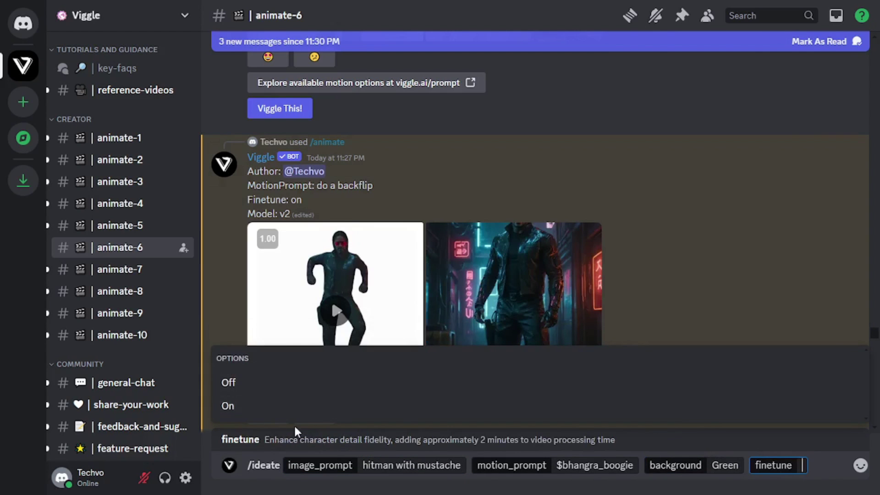
{"action": "left_click", "coordinate": [284, 406]}
{"action": "key", "text": "Return"}
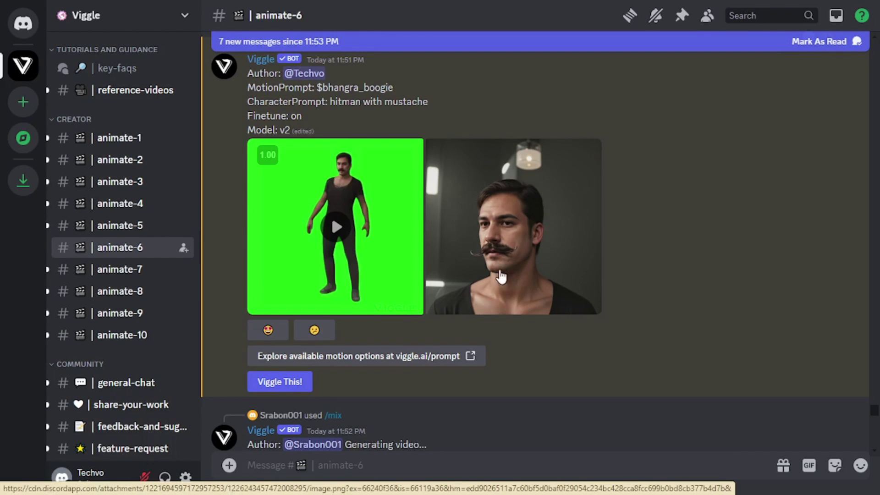
{"action": "left_click", "coordinate": [337, 229]}
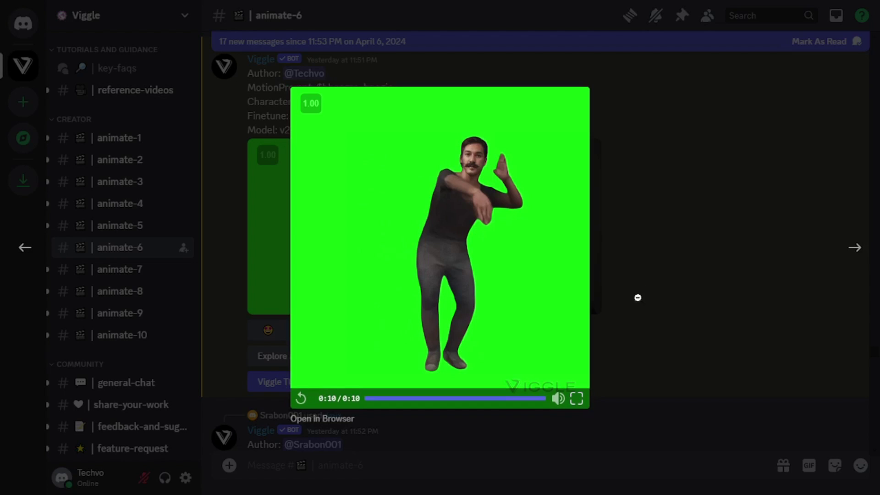
{"action": "left_click", "coordinate": [661, 257]}
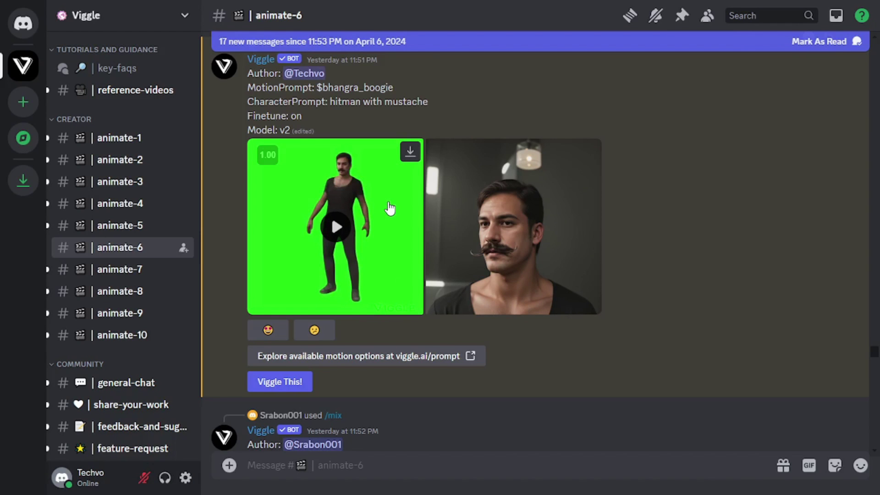
Prepare another /ideate command with motion prompt $bhangra_boogie and image prompt "spiderman with mustache, full body image"
{"action": "left_click", "coordinate": [358, 453]}
{"action": "type", "text": "/idea"}
{"action": "key", "text": "Tab"}
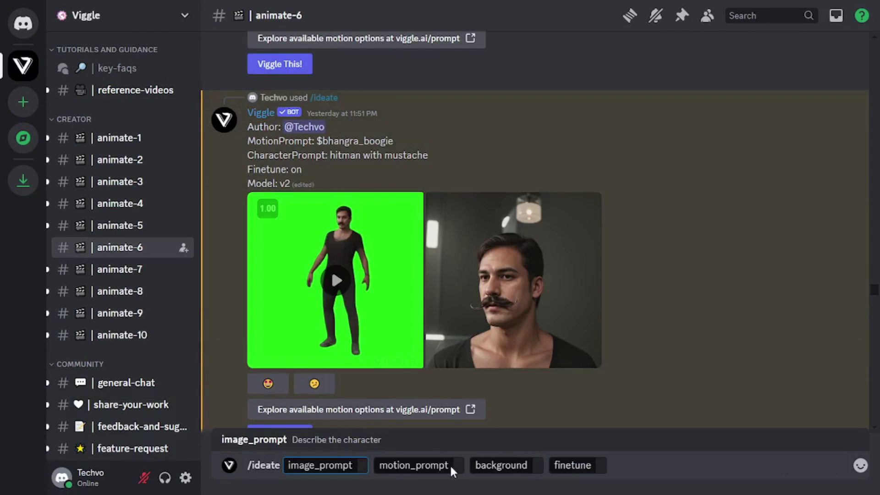
{"action": "left_click", "coordinate": [455, 468]}
{"action": "type", "text": "$bhangra_boogie"}
{"action": "left_click", "coordinate": [365, 465]}
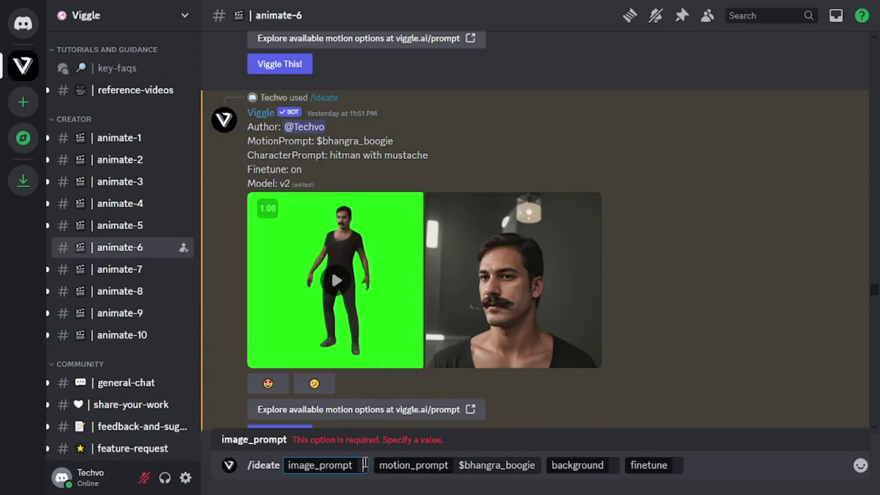
{"action": "type", "text": "spiderma"}
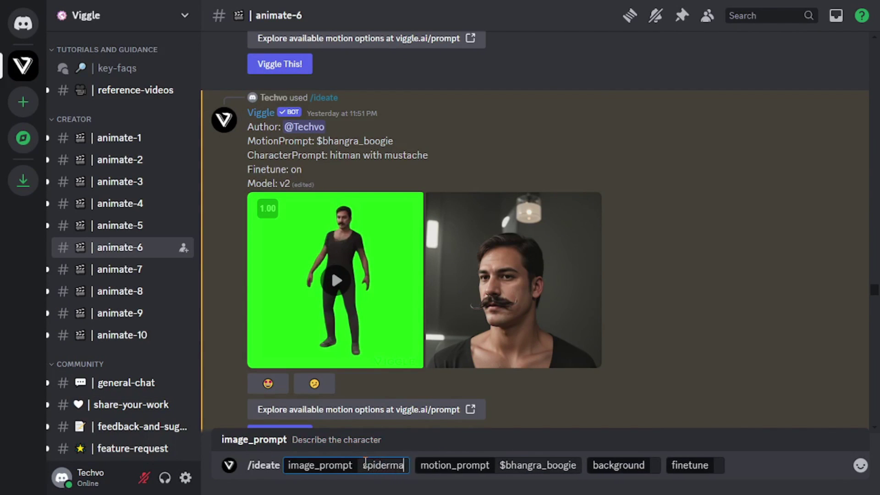
{"action": "type", "text": "n with mustache, full body image"}
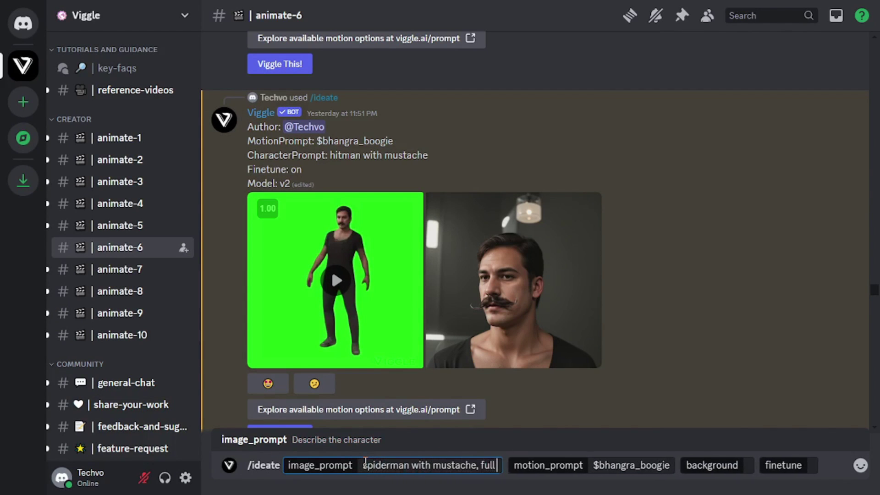
Set the Spiderman /ideate command's background to White and finetune to On, and send it
{"action": "key", "text": "Tab"}
{"action": "key", "text": "Tab"}
{"action": "key", "text": "Down"}
{"action": "key", "text": "Tab"}
{"action": "key", "text": "Return"}
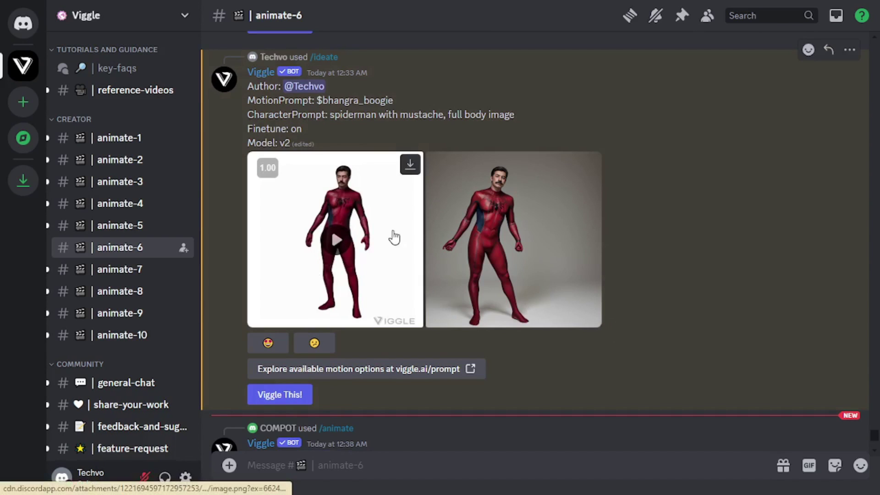
Enlarge the generated Spiderman character image, close it, and play the video beside it
{"action": "left_click", "coordinate": [521, 219]}
{"action": "left_click", "coordinate": [707, 202]}
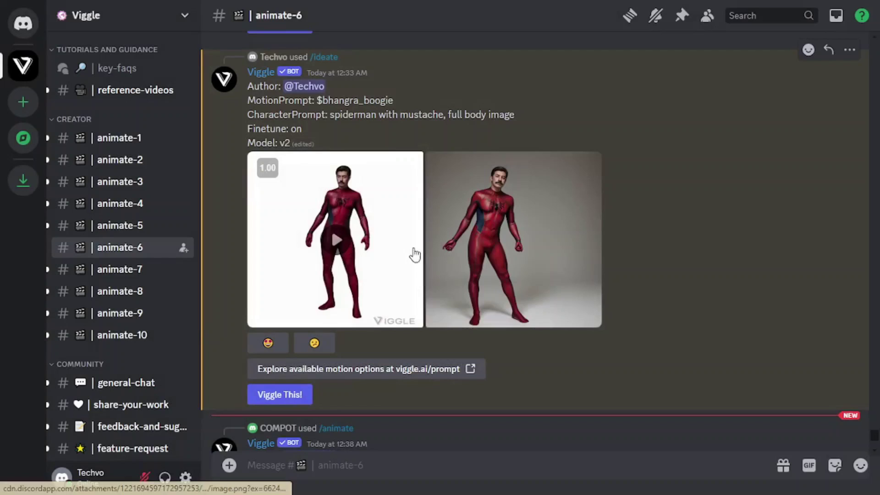
{"action": "left_click", "coordinate": [343, 233]}
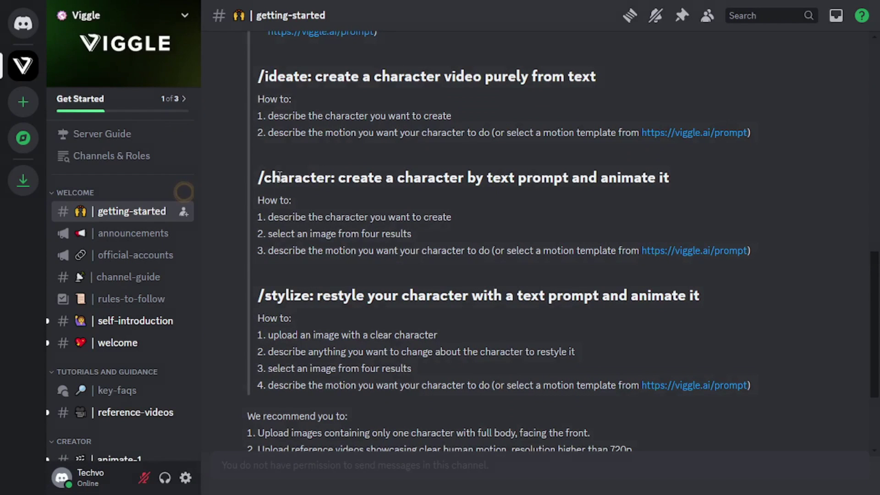
In the getting-started channel, examine the /character instructions on describing a character, selecting an image and describing the motion
{"action": "double_click", "coordinate": [293, 178]}
{"action": "double_click", "coordinate": [279, 79]}
{"action": "left_click", "coordinate": [300, 173]}
{"action": "double_click", "coordinate": [300, 174]}
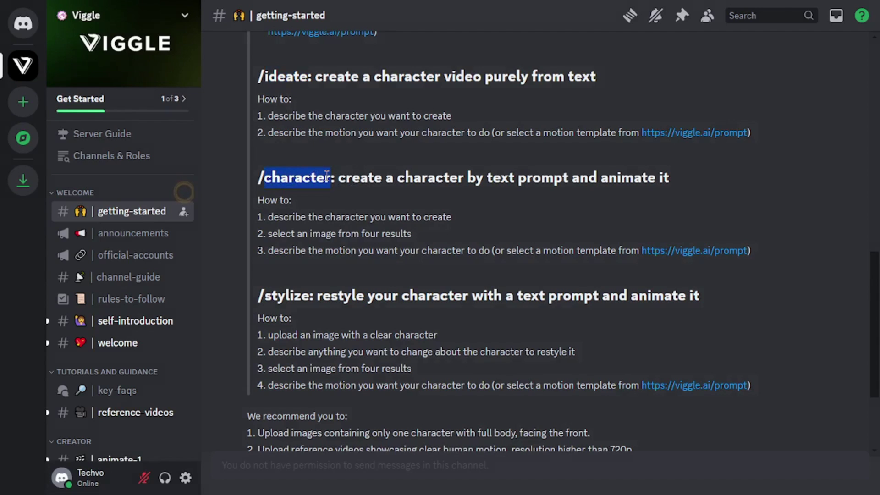
{"action": "left_click_drag", "start_coordinate": [456, 218], "coordinate": [268, 218]}
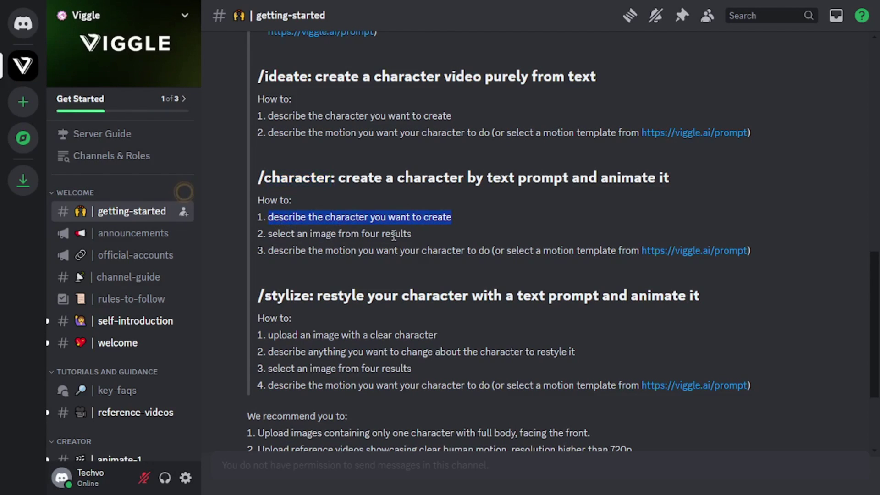
{"action": "left_click_drag", "start_coordinate": [412, 235], "coordinate": [266, 238]}
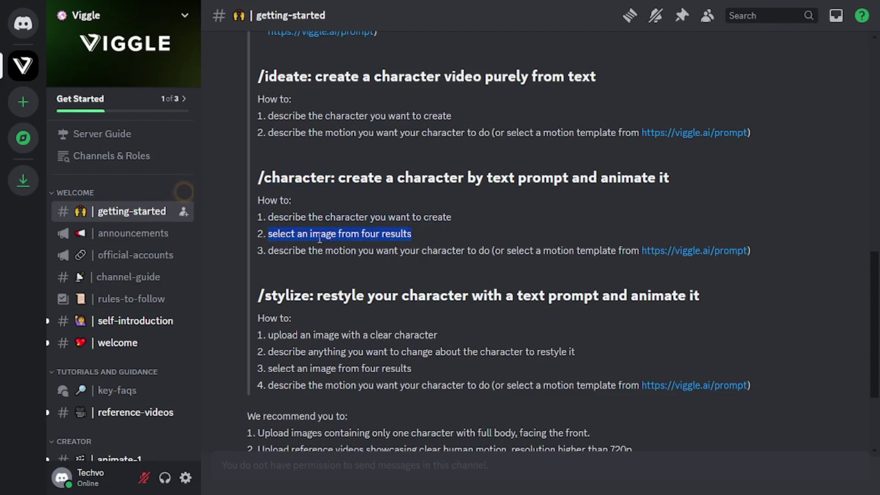
{"action": "left_click_drag", "start_coordinate": [268, 251], "coordinate": [460, 252]}
{"action": "left_click", "coordinate": [634, 259]}
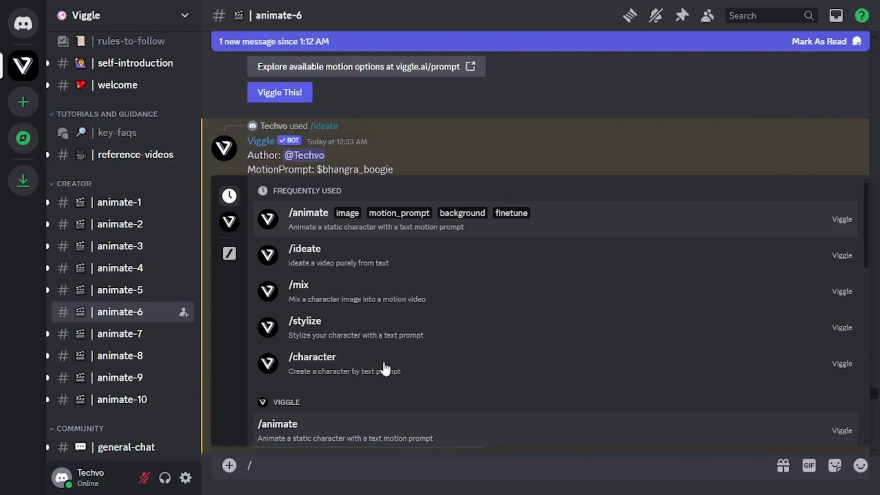
In the animate-6 channel, send a /character command with image prompt "A fighting female character, wearing grey veil, standing straight, facing forward, full body image"
{"action": "left_click", "coordinate": [384, 367]}
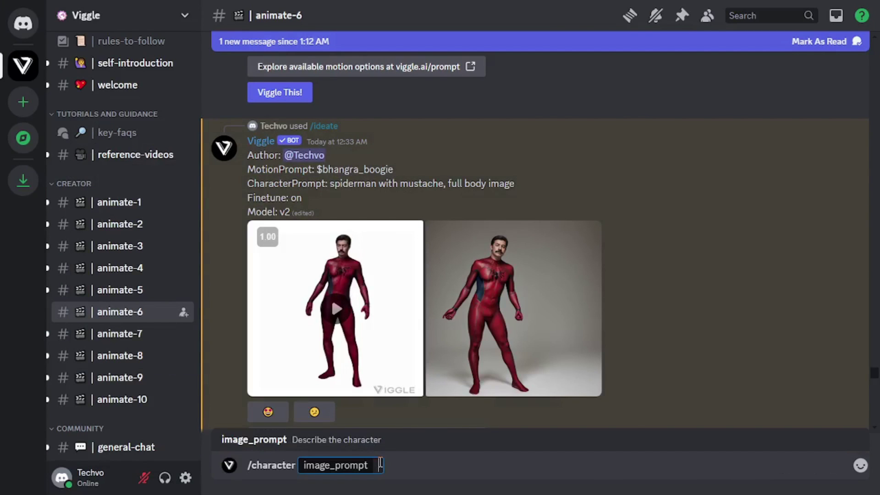
{"action": "type", "text": "A fighting female character, wearing grey veil, standing straight, facing forward, full body image"}
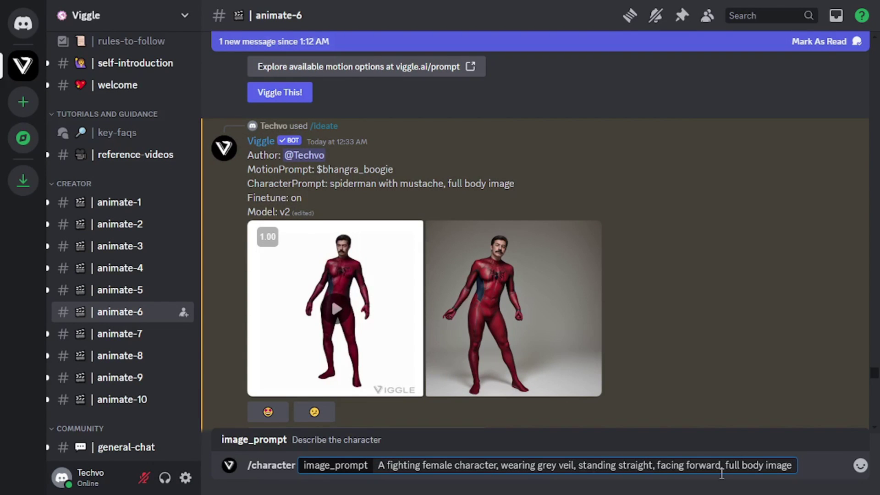
{"action": "key", "text": "Return"}
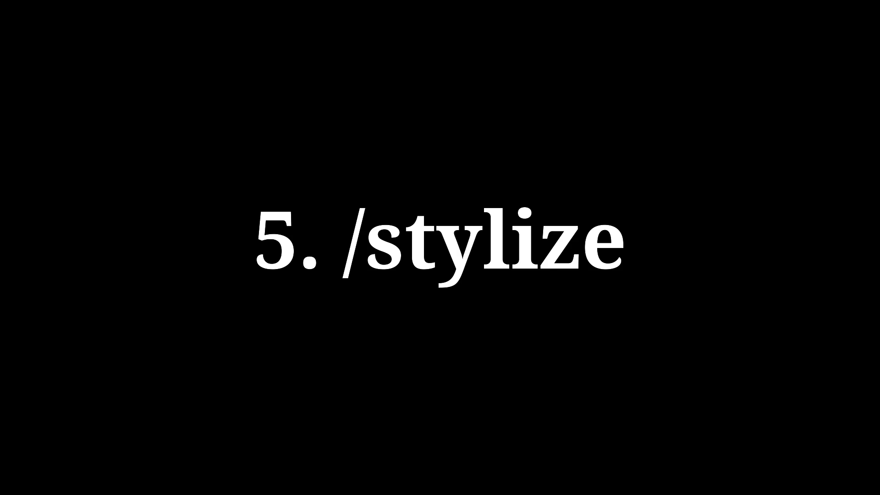
In the getting-started channel, examine the /stylize instructions on uploading an image, describing the restyling, selecting a result and describing the motion
{"action": "double_click", "coordinate": [270, 254]}
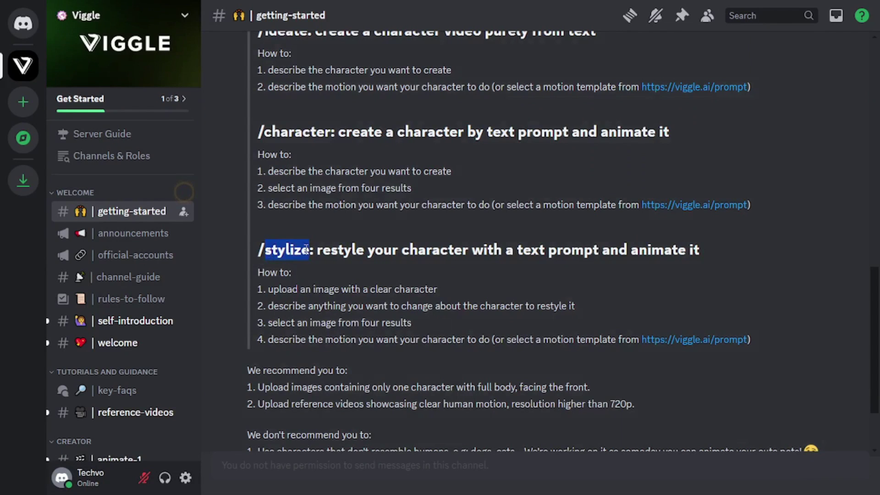
{"action": "left_click_drag", "start_coordinate": [314, 251], "coordinate": [600, 252]}
{"action": "left_click", "coordinate": [485, 289]}
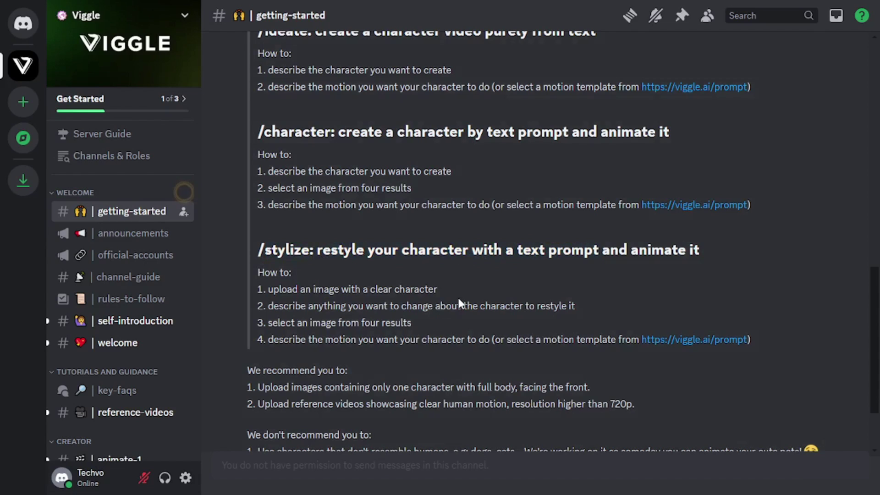
{"action": "left_click_drag", "start_coordinate": [575, 306], "coordinate": [314, 306]}
{"action": "left_click", "coordinate": [425, 313]}
{"action": "left_click_drag", "start_coordinate": [427, 315], "coordinate": [368, 324]}
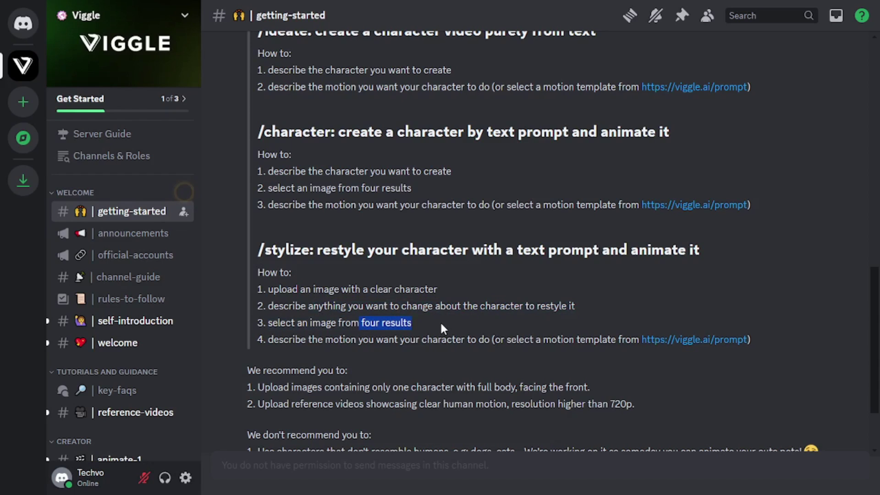
{"action": "left_click_drag", "start_coordinate": [338, 323], "coordinate": [467, 339]}
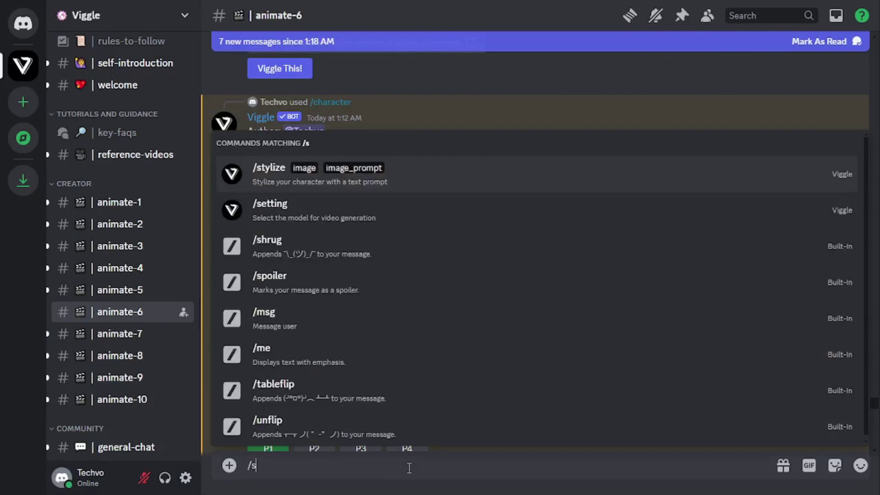
In the animate-6 channel, start a /stylize command and attach the photo of the man sitting in a car as its image
{"action": "type", "text": "styl"}
{"action": "key", "text": "Tab"}
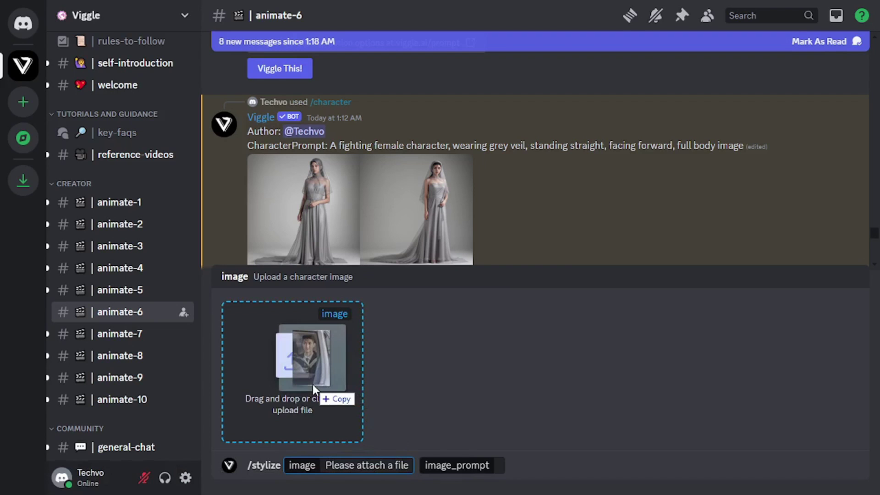
{"action": "left_click_drag", "start_coordinate": [312, 384], "coordinate": [314, 388]}
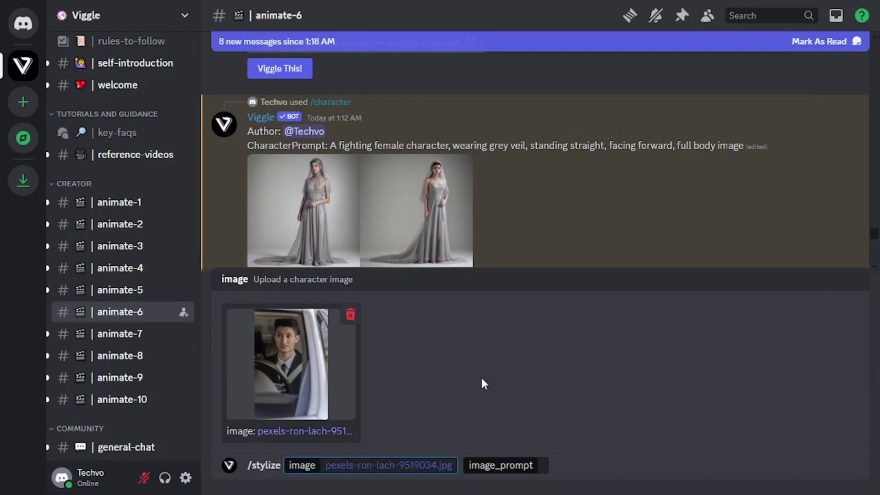
Send /stylize with image prompt "Full body image, long hair, clothes like prince of Persia, standing still, smiling, face as in image", and inspect the generated images
{"action": "left_click", "coordinate": [545, 466]}
{"action": "type", "text": "Full body image, long hair, clothes like prince of Persia, standing still, smiling, face as in image"}
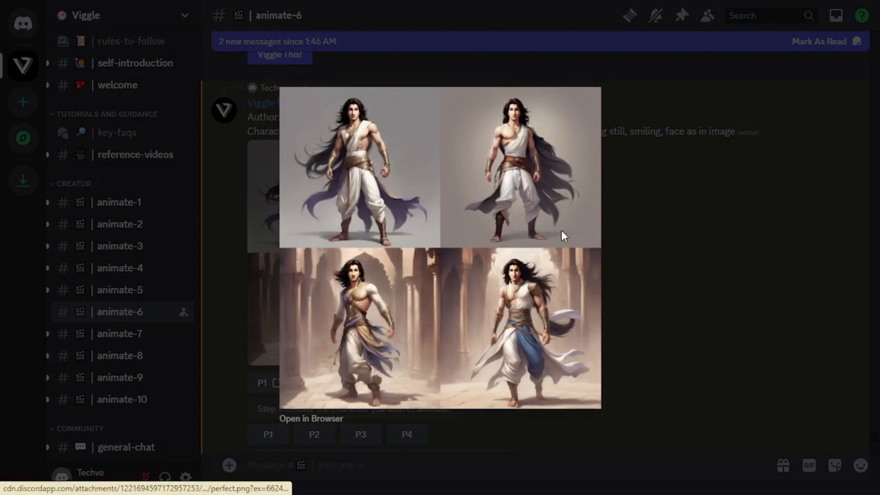
{"action": "left_click", "coordinate": [634, 243]}
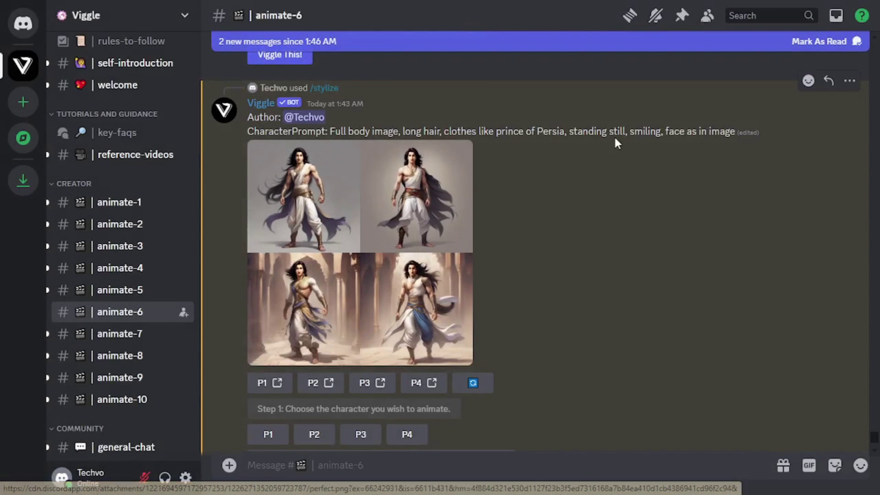
{"action": "scroll", "coordinate": [389, 205], "scroll_direction": "down", "scroll_amount": 2}
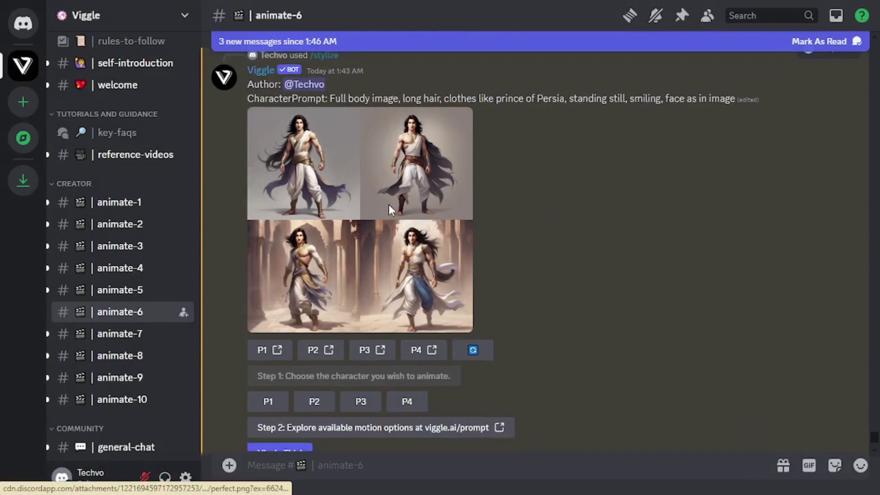